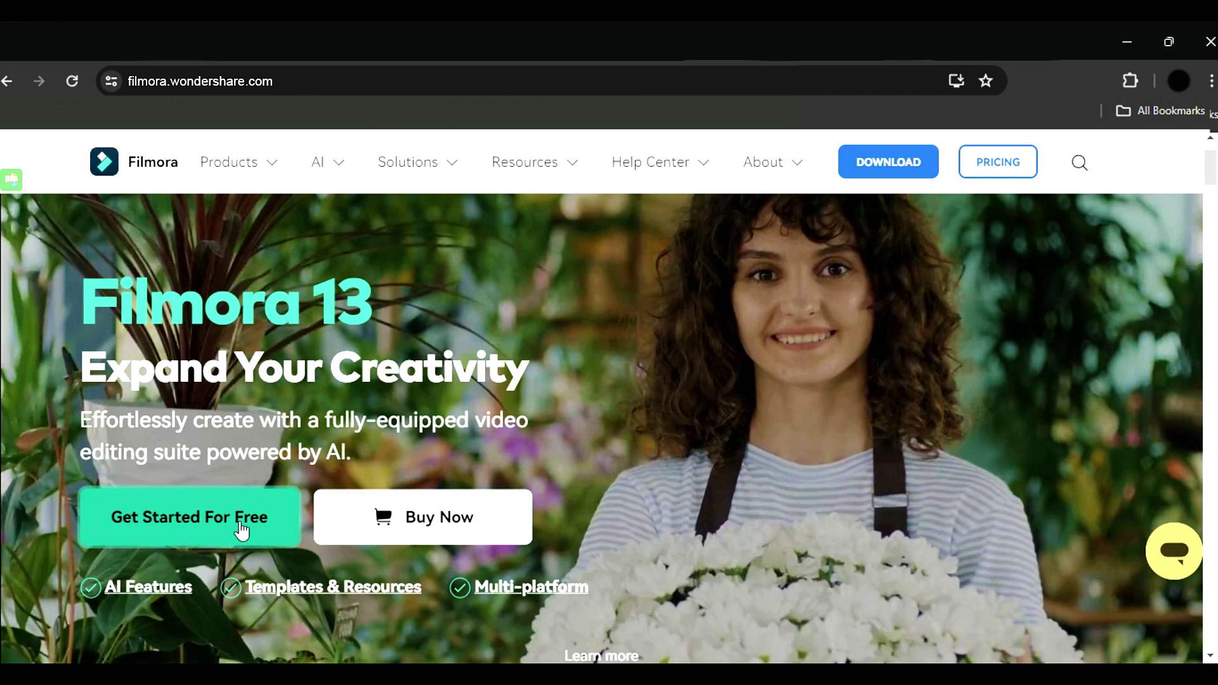
Download the free Filmora installer from the Filmora website and open it
left_click(242, 531)
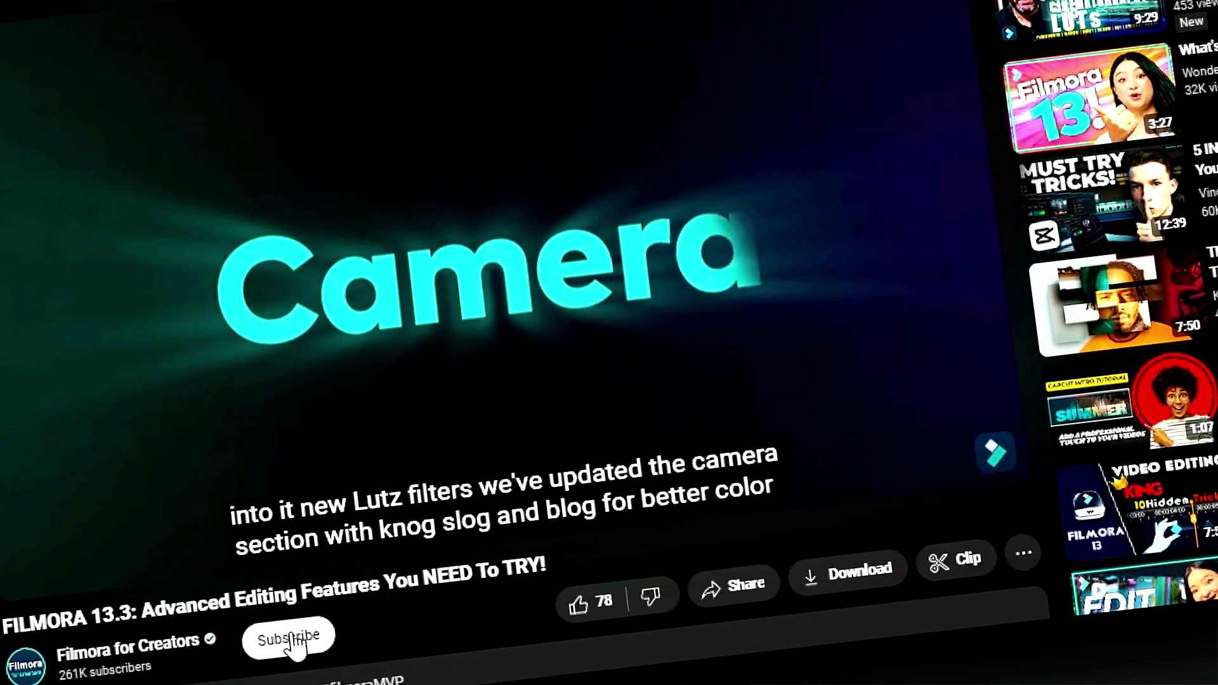
left_click(293, 641)
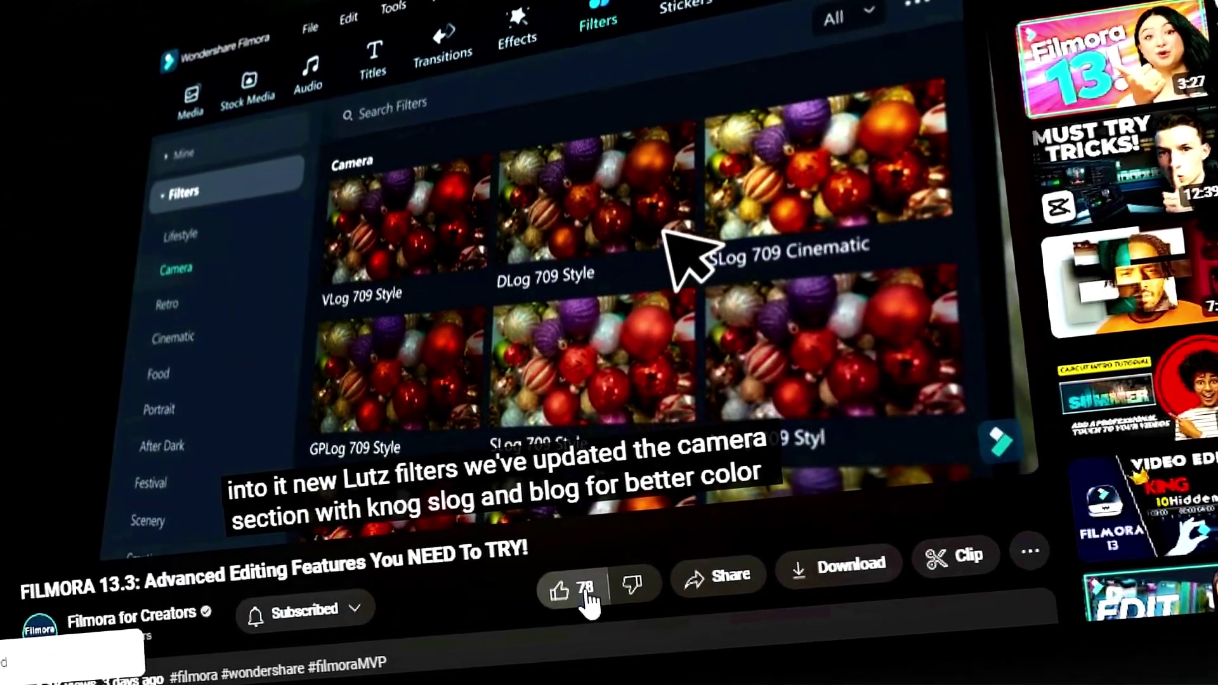
left_click(585, 598)
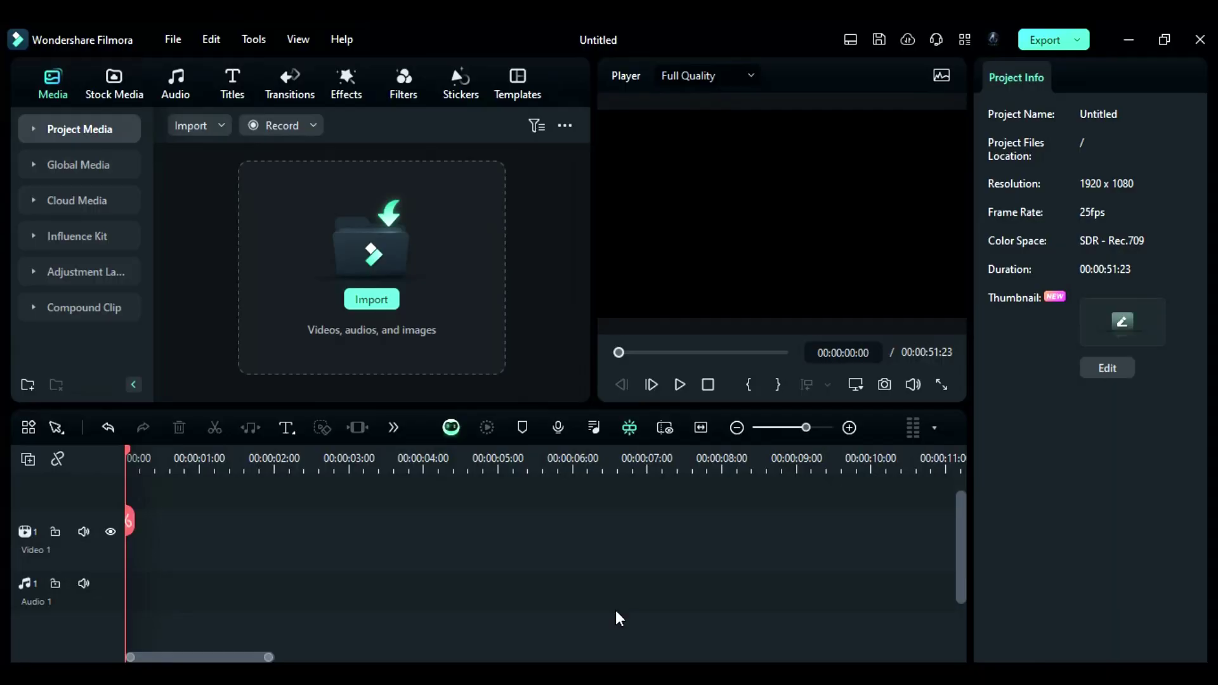
Add 12 video tracks and 1 audio track above track 1 with the Track Manager
left_click(32, 459)
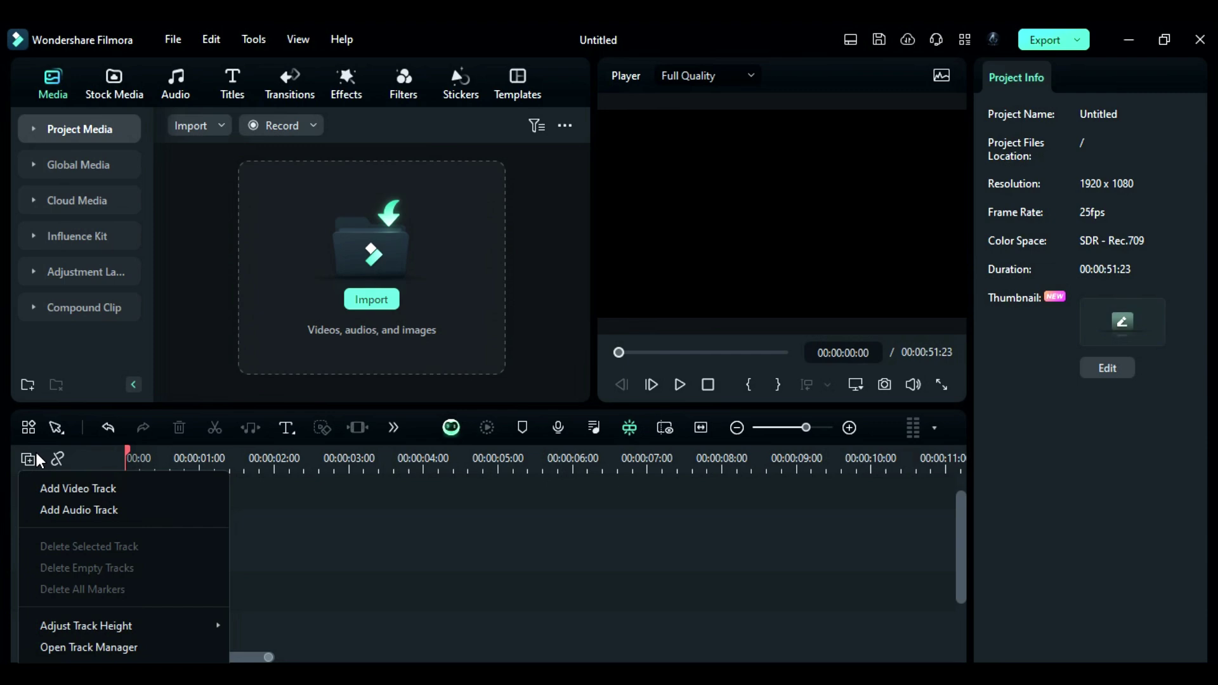
left_click(89, 647)
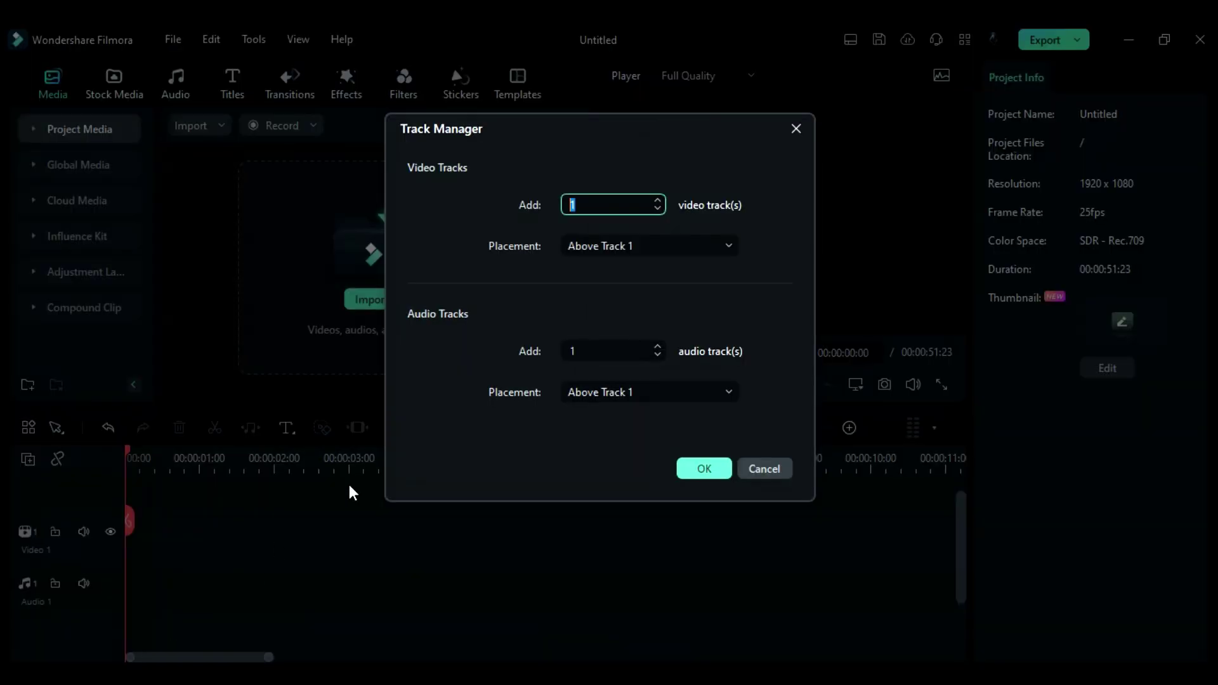
left_click(710, 469)
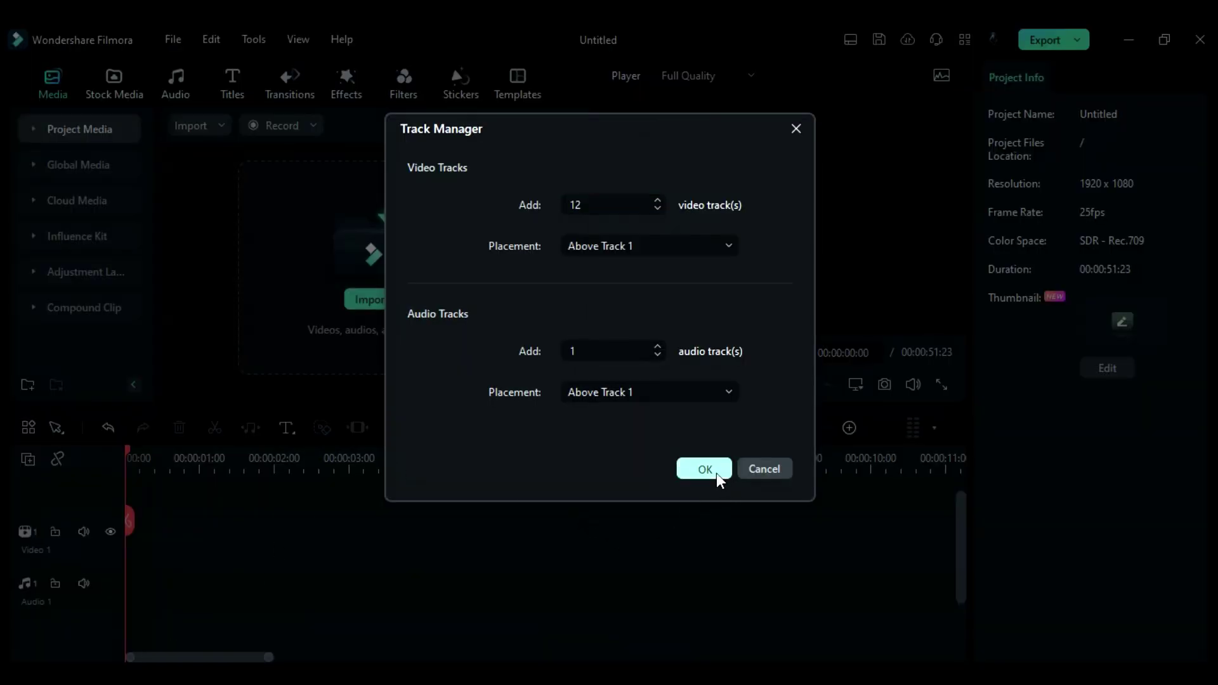
Place the Default Title at the start of video track 9 and extend it to about 7 seconds
left_click(238, 70)
left_click_drag(226, 190, 317, 533)
left_click_drag(492, 538, 643, 552)
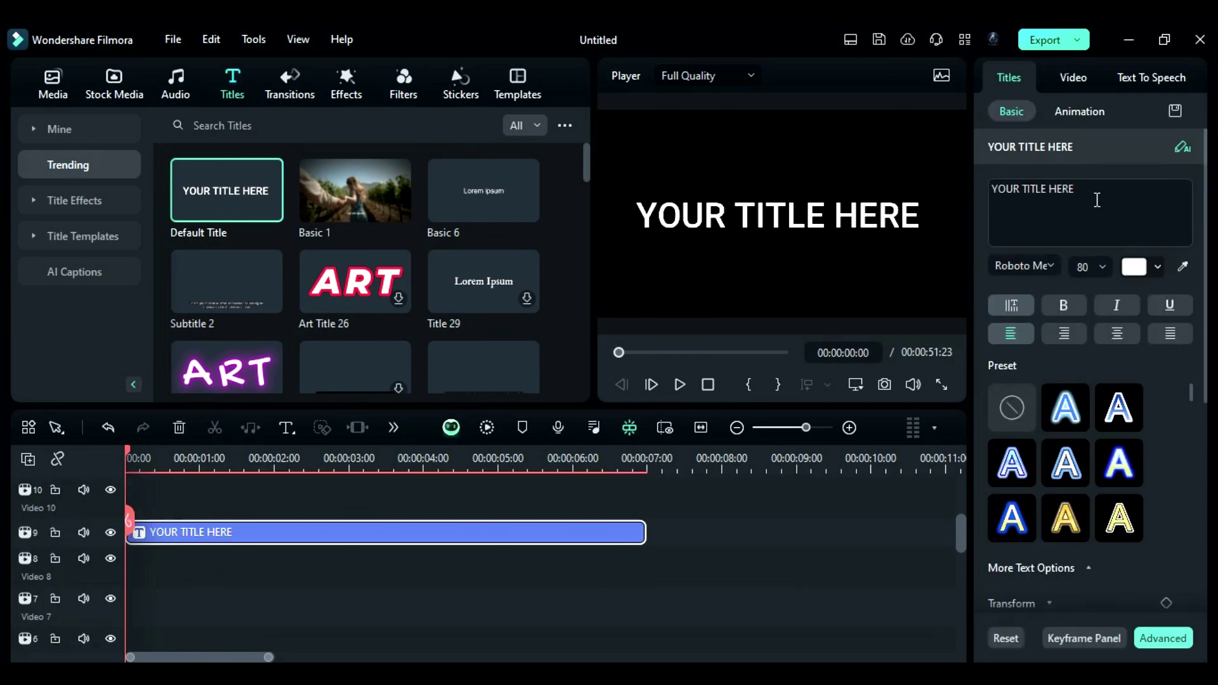
Replace the title's placeholder text with "TYPOGRAPHY DESIGN STAY CREATIVE TYPOGRAPHY DESIGN"
left_click_drag(1097, 195, 967, 182)
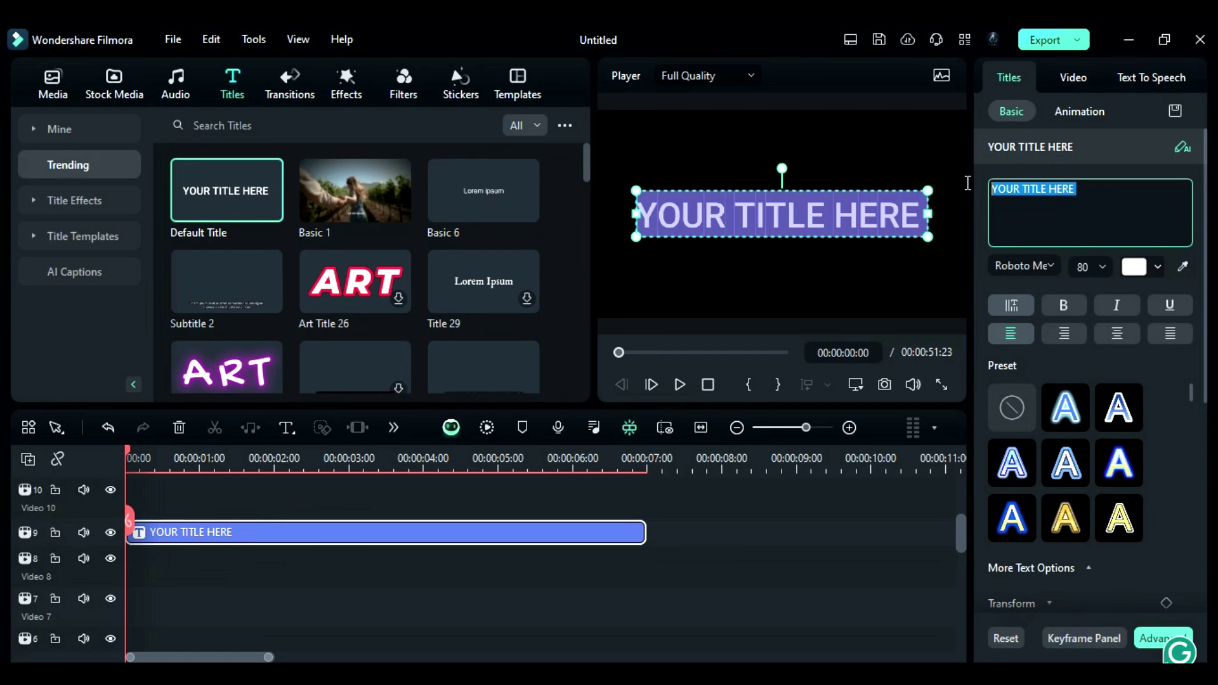
type("TYPOGRAPHY")
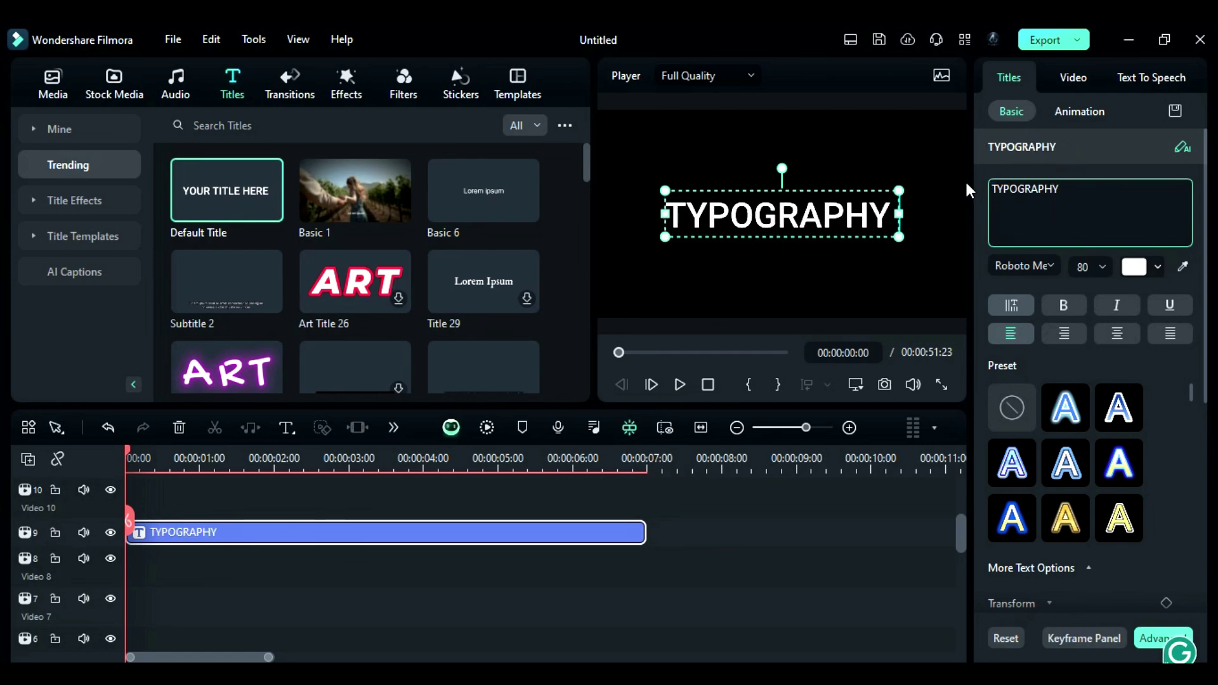
type(" DESIGN STAY CREA")
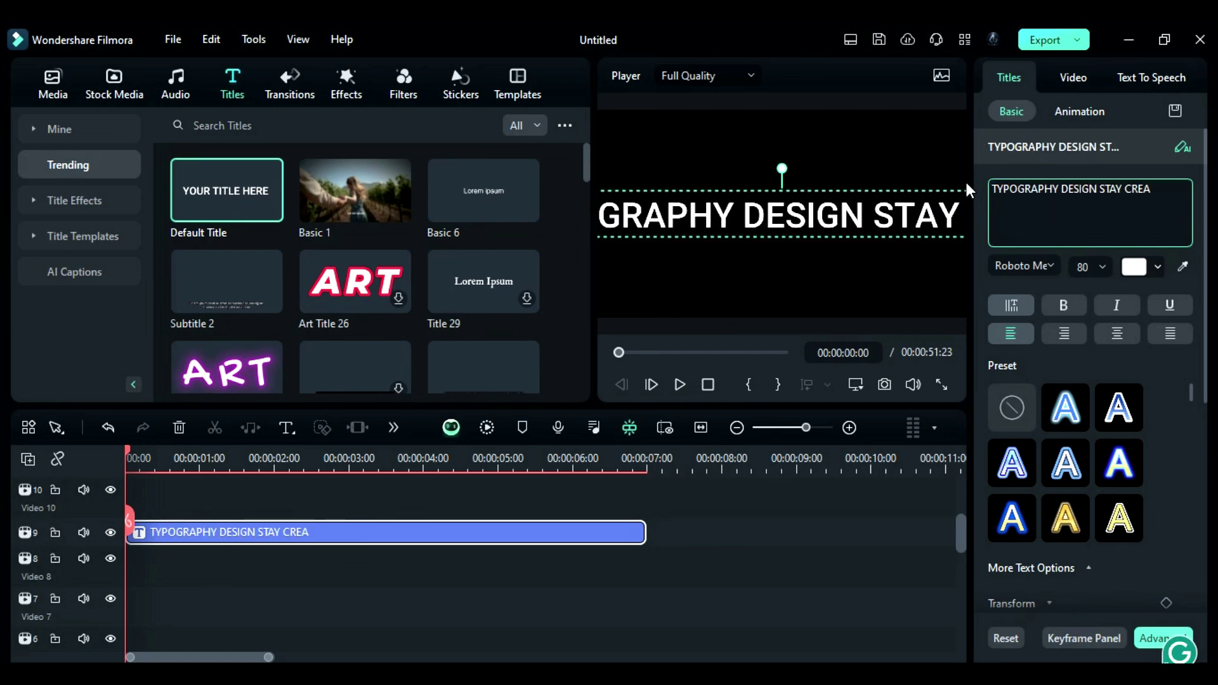
type("TIVE")
left_click_drag(1098, 189, 991, 191)
key("ctrl+c")
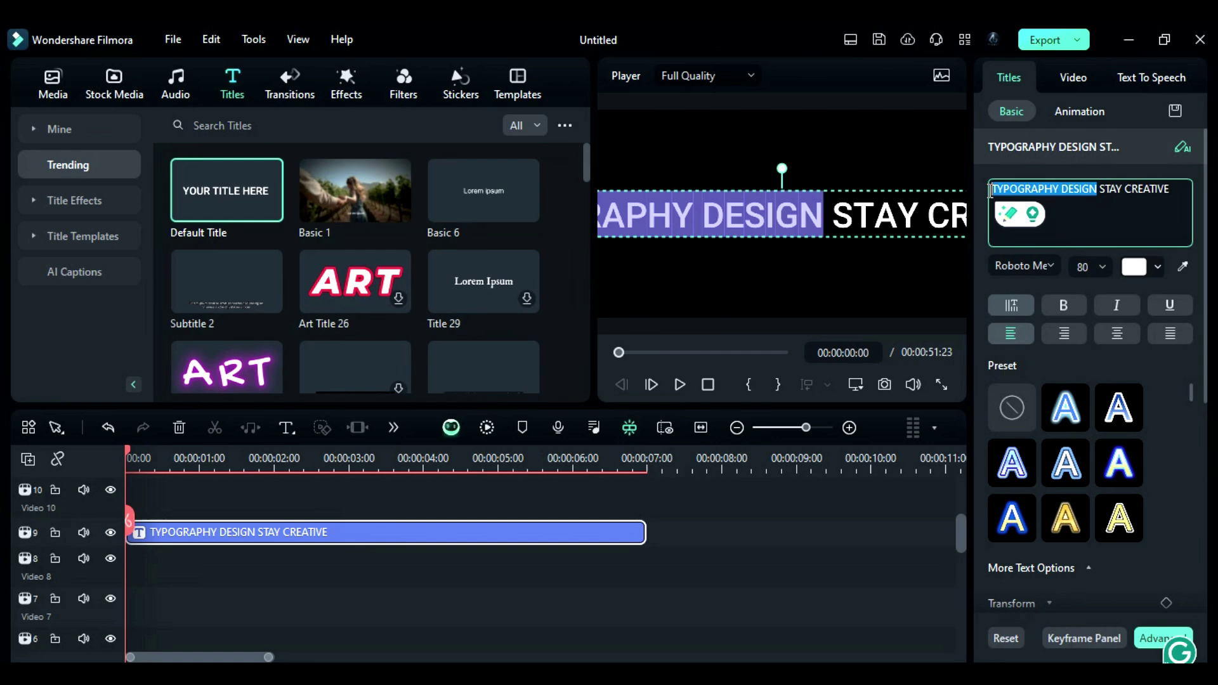
left_click(1180, 185)
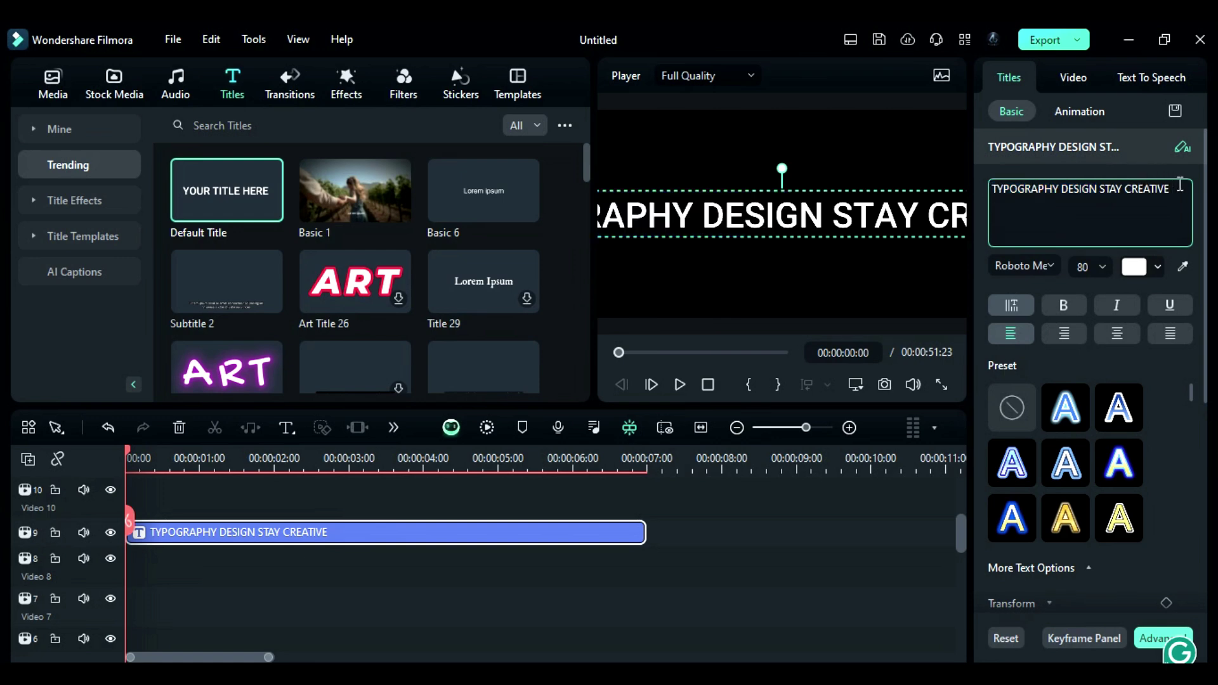
key("ctrl+v")
Format the title text in Montserrat Black at size 20 with a red colour
left_click(1040, 265)
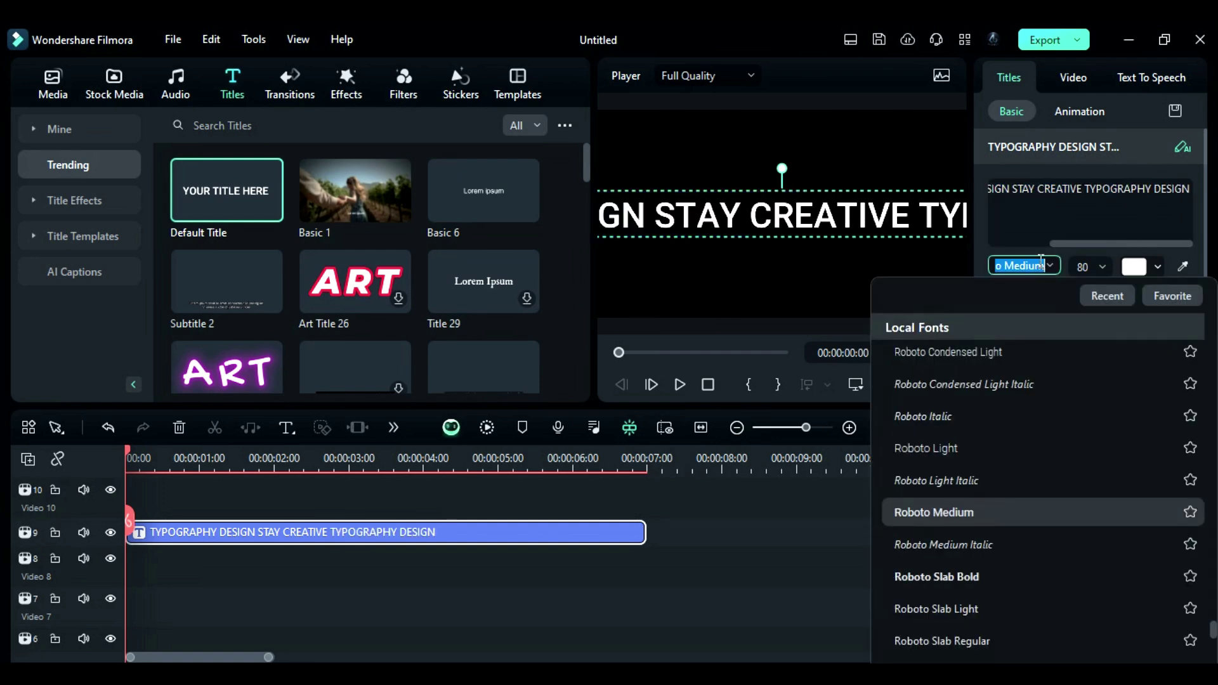
type("MONTS")
left_click(1025, 404)
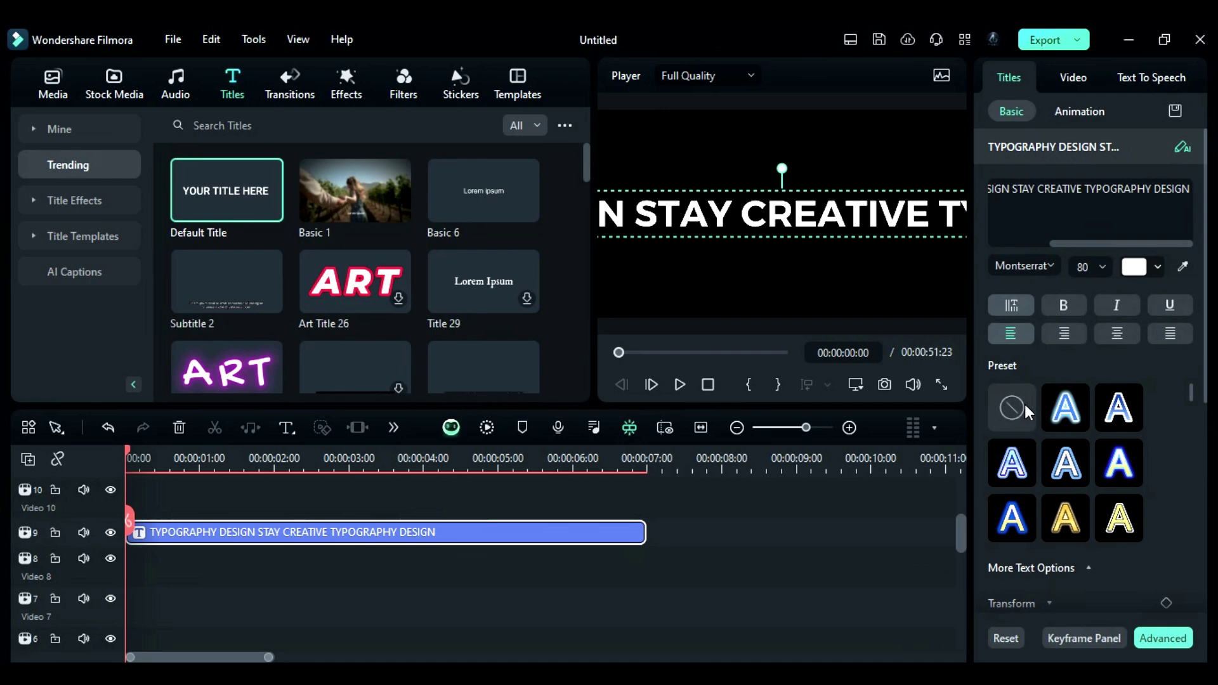
left_click(1089, 267)
type("20")
left_click(1141, 267)
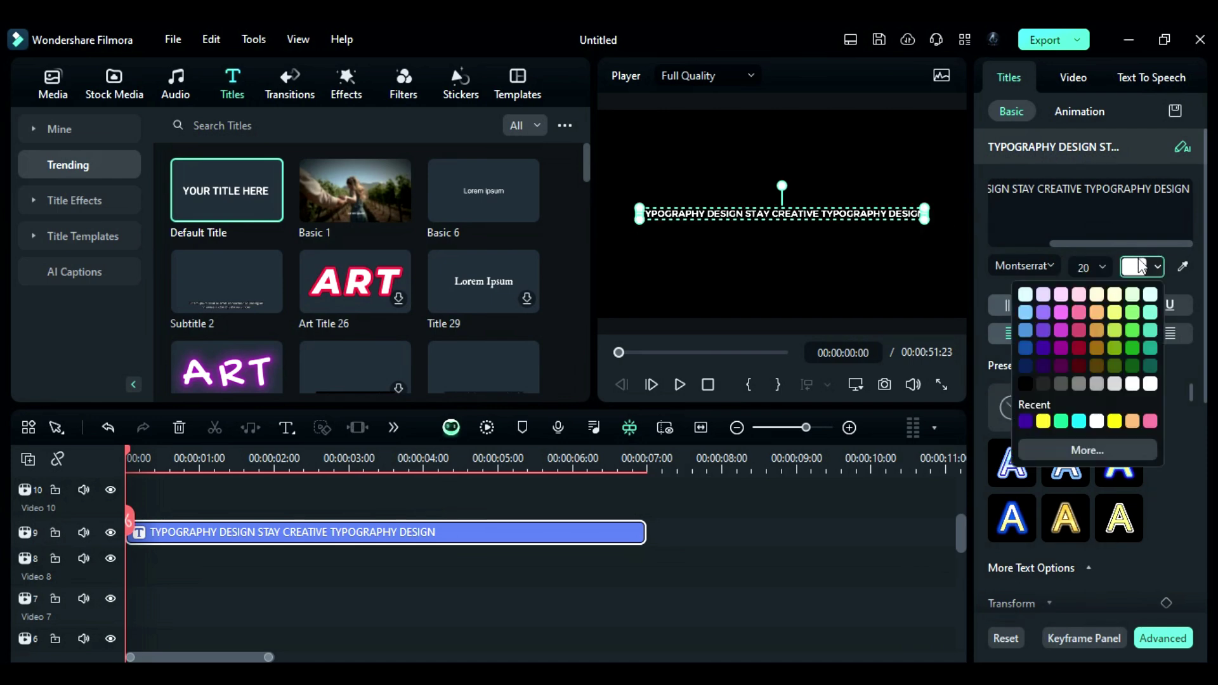
left_click(1137, 440)
left_click(423, 268)
left_click(723, 496)
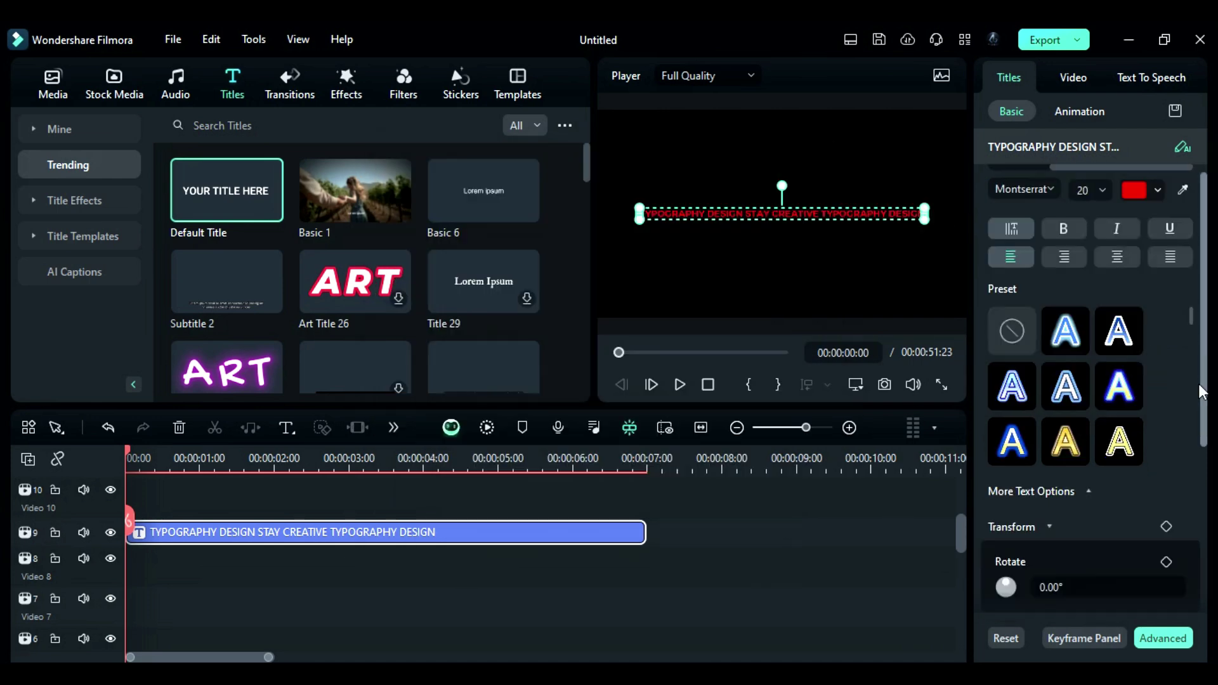
Bend the title text into a full circle using the arc shape with strength 360
scroll(1110, 516, "down", 5)
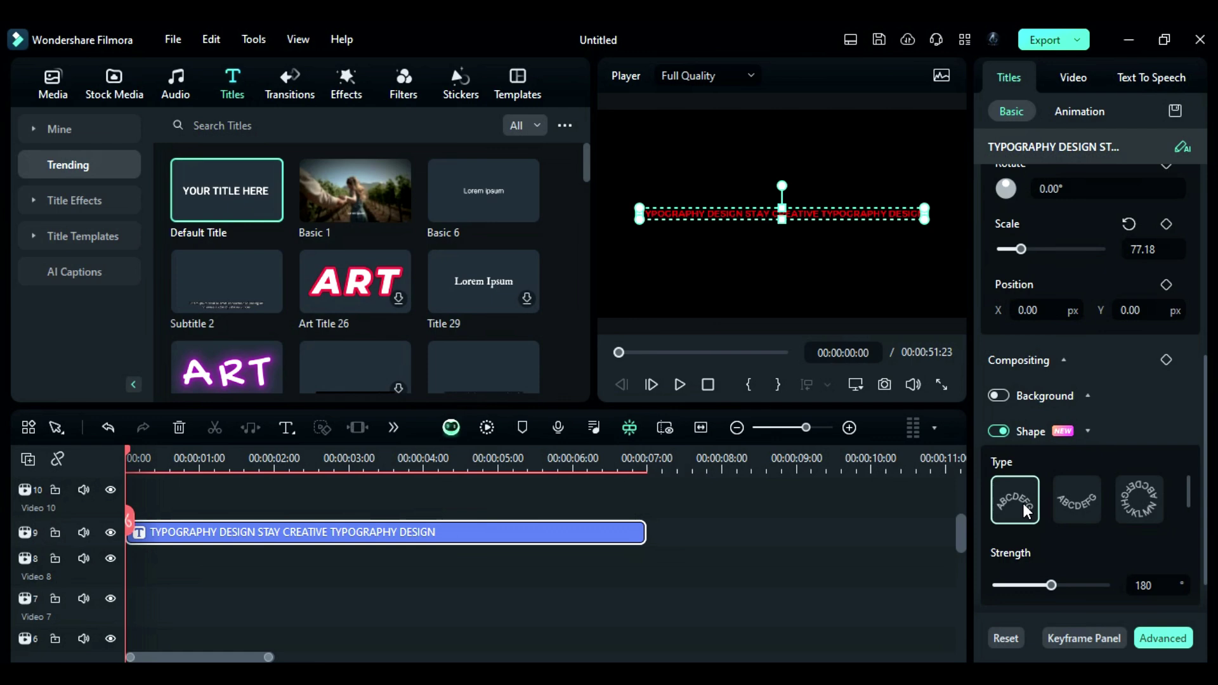
left_click(1022, 504)
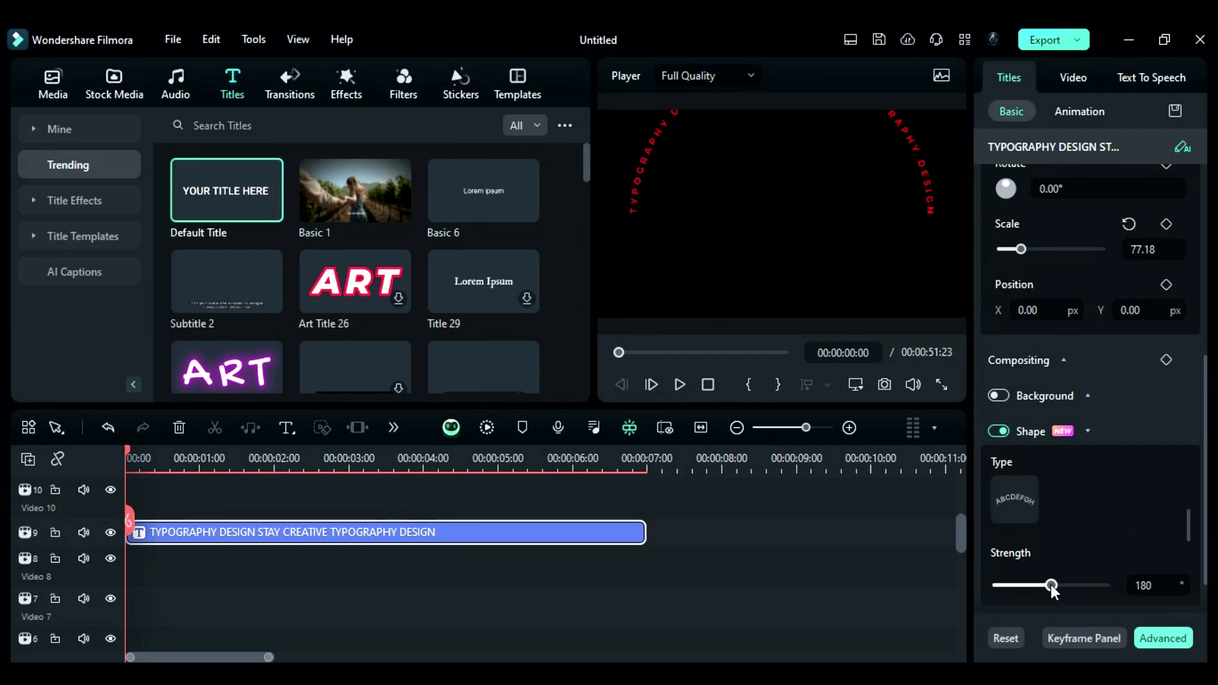
left_click_drag(1051, 584, 1203, 582)
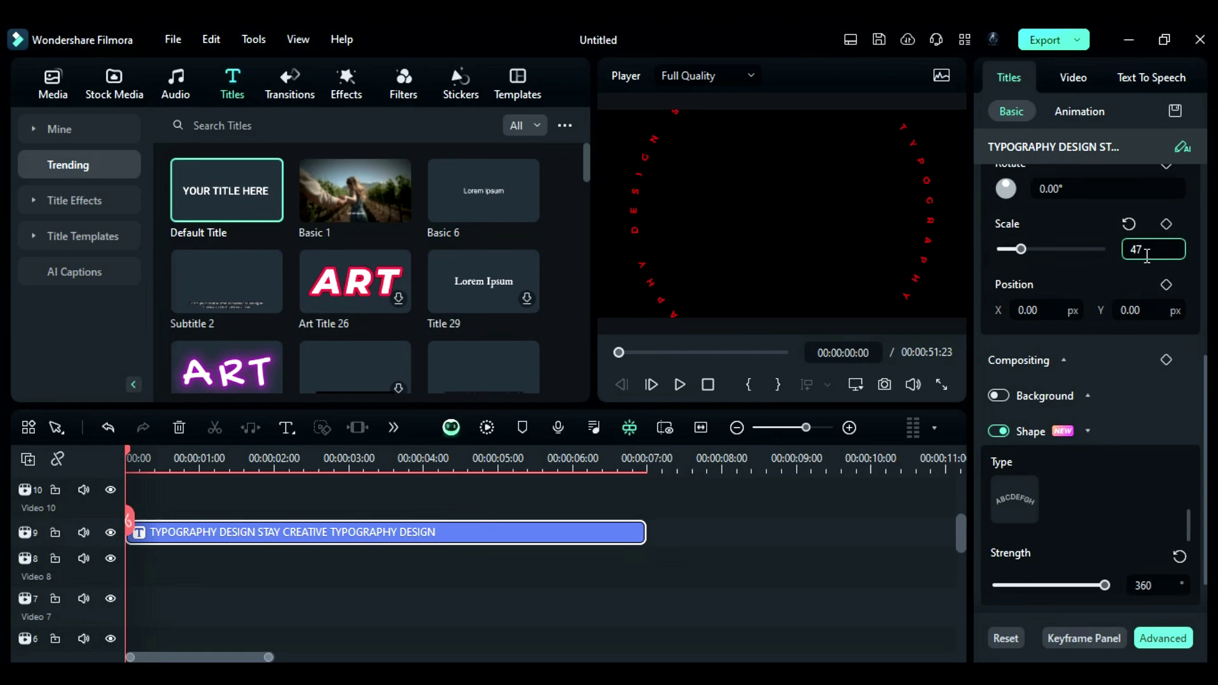
Set the circular title's scale to 47 and its rotation to 30°
left_click(1147, 256)
type("47")
key("Return")
mouse_move(1057, 196)
left_mouse_down()
mouse_move(1088, 196)
mouse_move(1076, 196)
left_mouse_up()
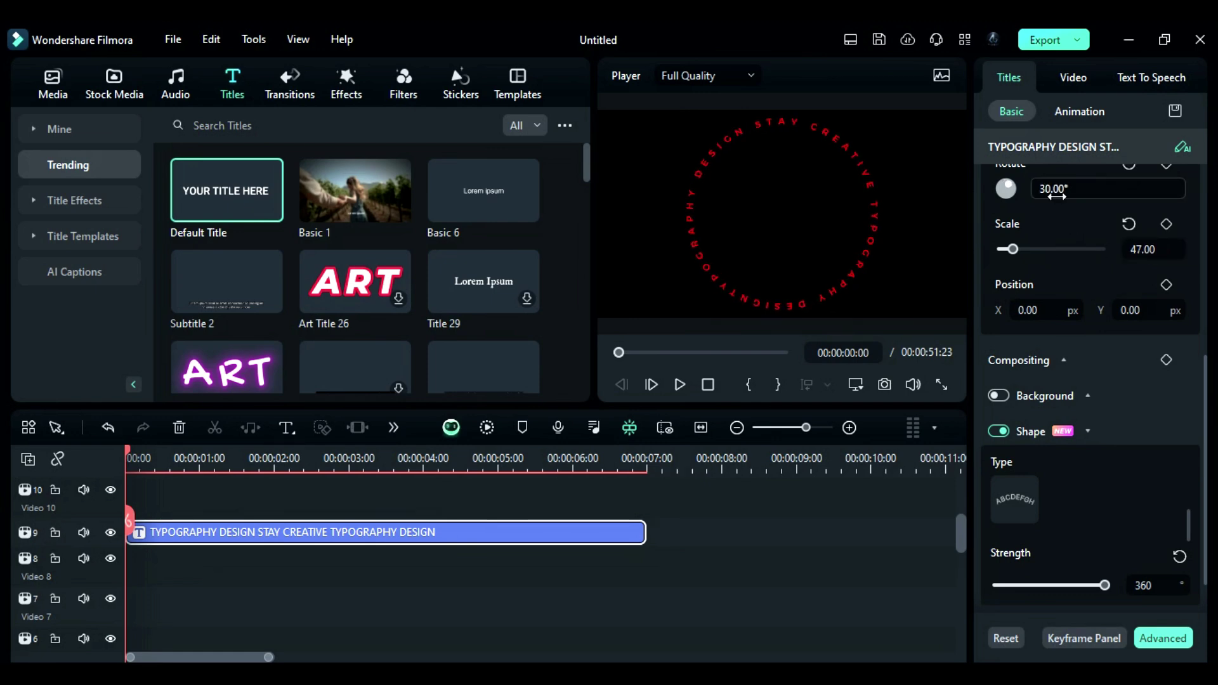
Duplicate the red circular title onto video track 7 and give the copy font size 50 and a white colour
left_click(311, 504)
left_click_drag(277, 542, 264, 601)
left_click(1050, 266)
scroll(1075, 419, "up", 4)
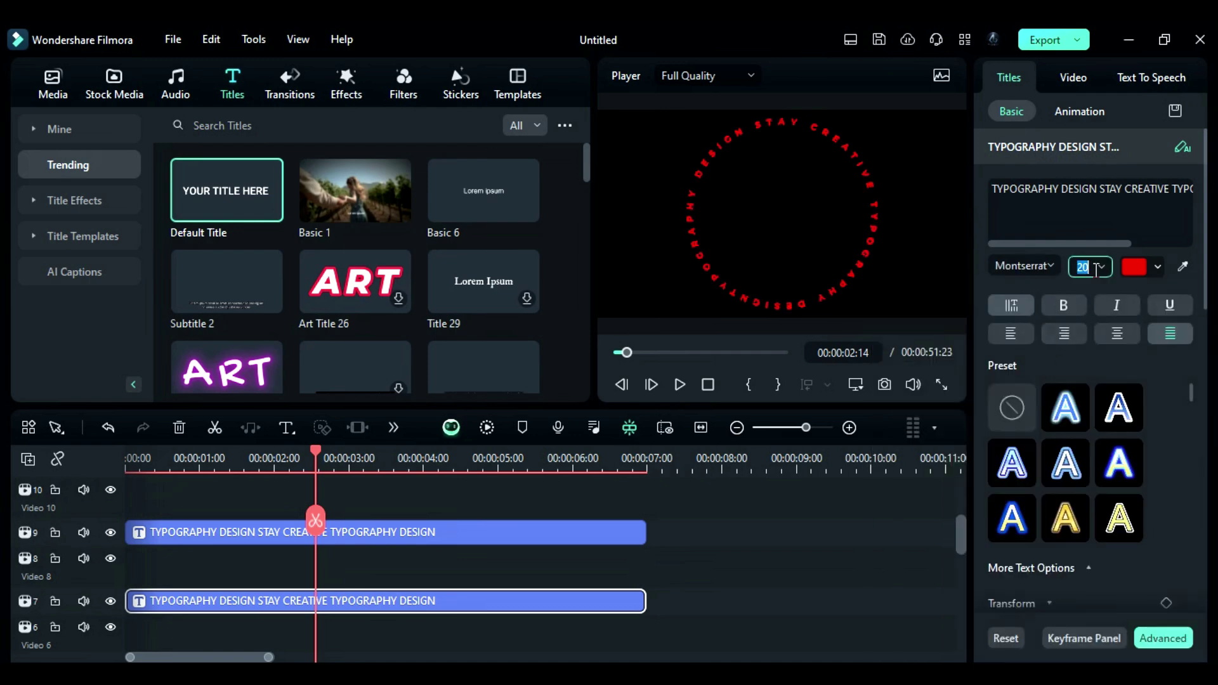
type("50")
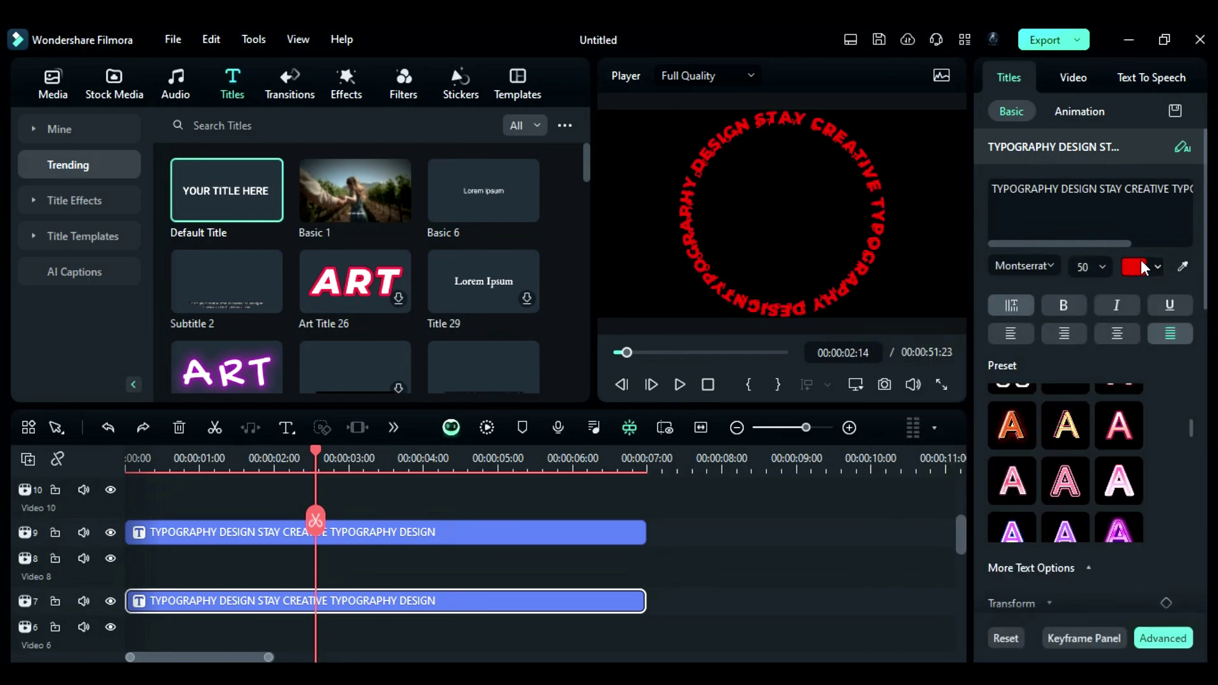
left_click(1141, 264)
left_click(1152, 382)
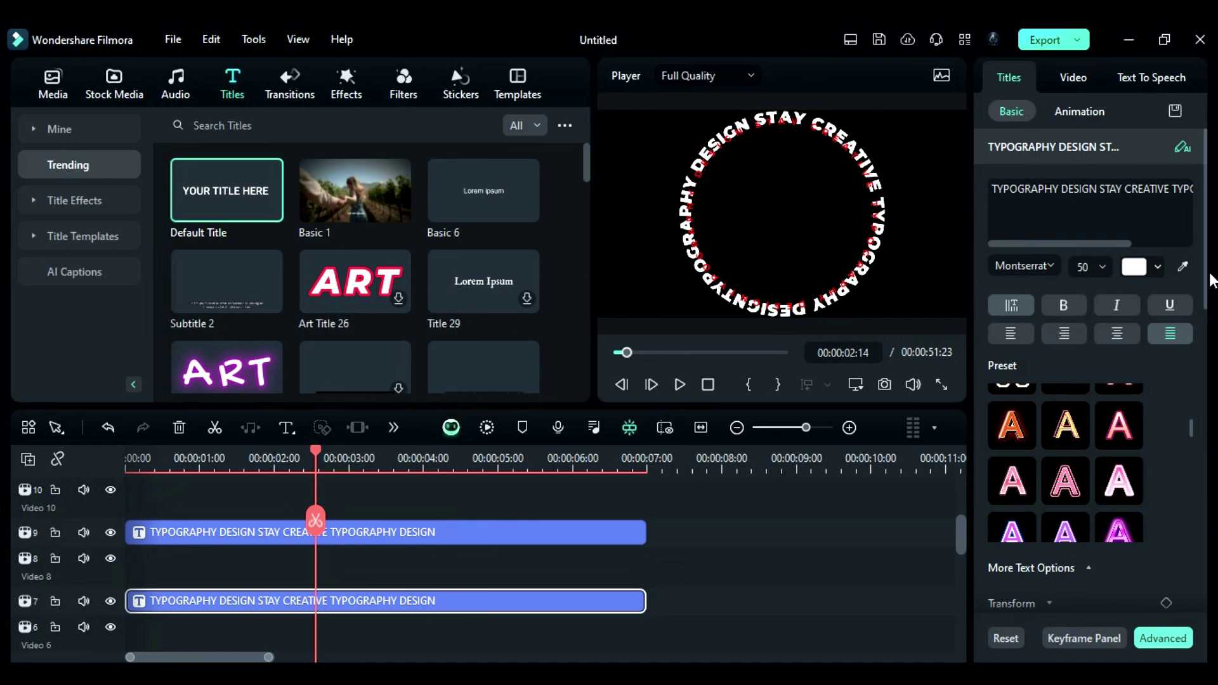
Set the white circular title's scale to 39 and its rotation to -30°
left_click_drag(1208, 276, 1136, 385)
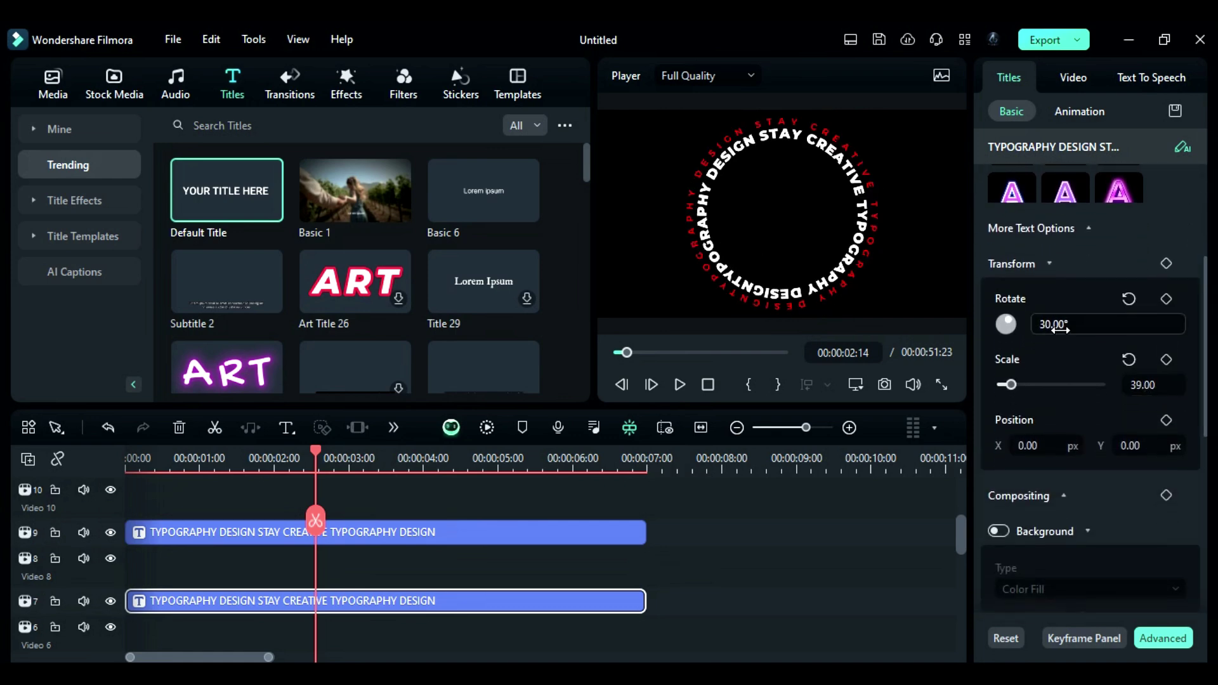
left_click(1060, 327)
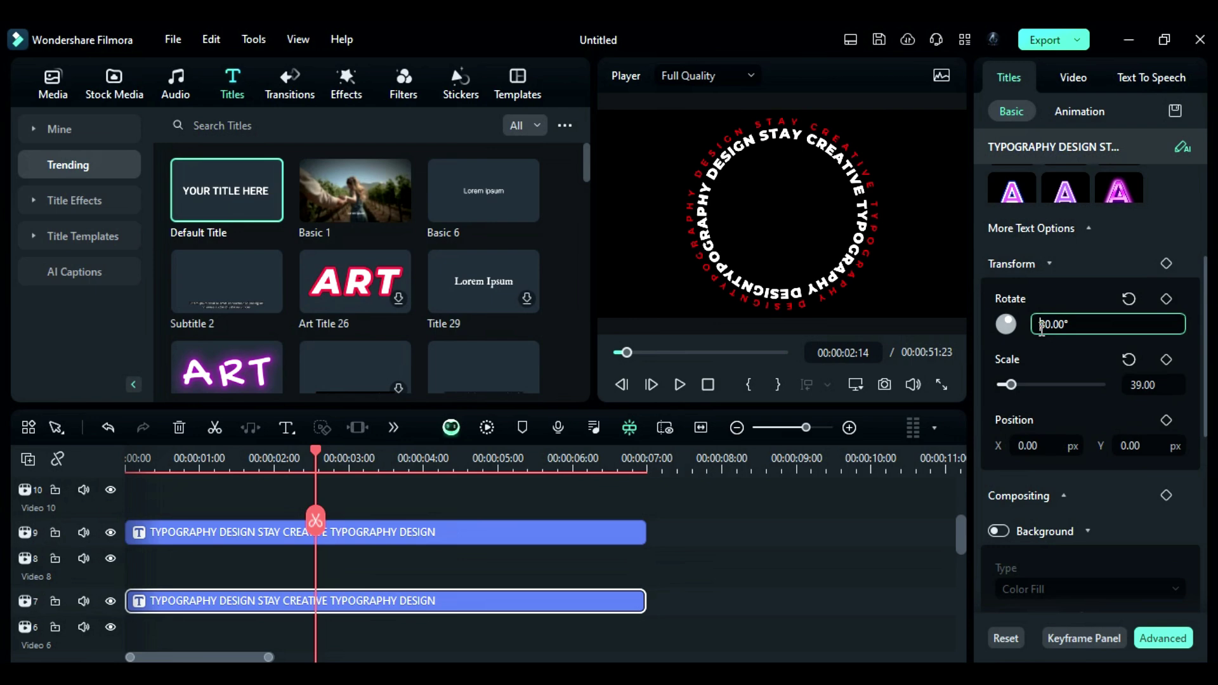
type("-")
key("Return")
Duplicate the white circular title onto video track 5 and set the copy's font to Impact at size 100
scroll(509, 560, "down", 2)
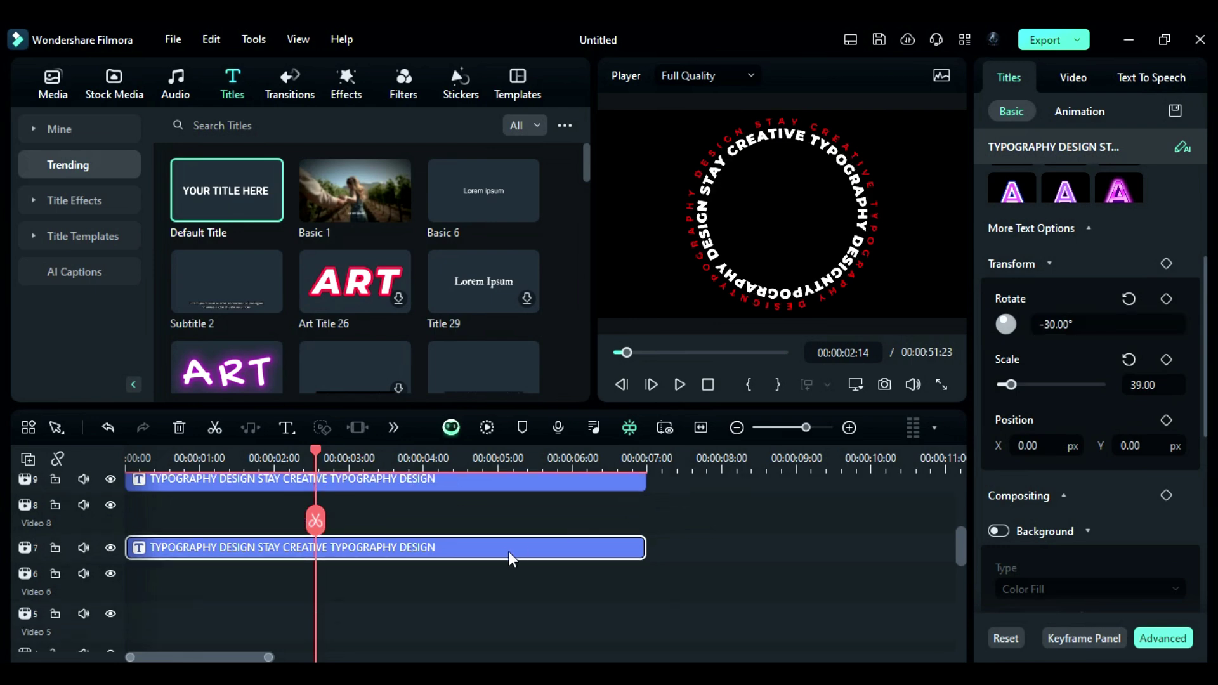
left_click_drag(509, 552, 457, 546)
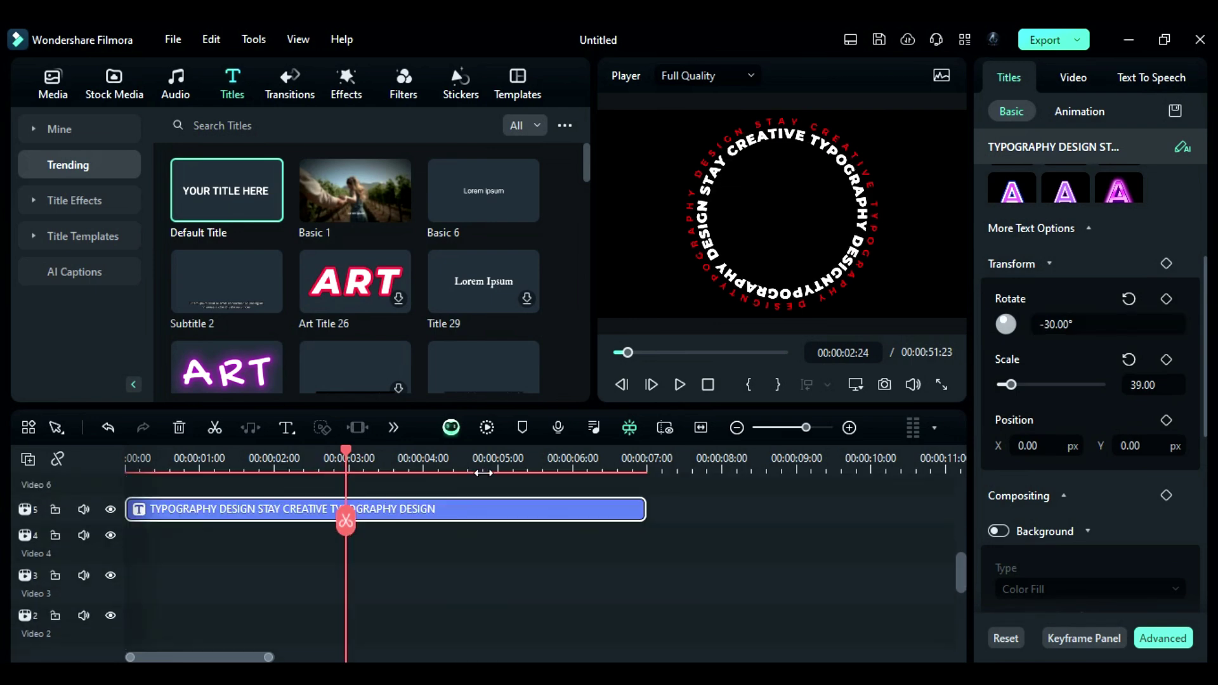
left_click(1021, 265)
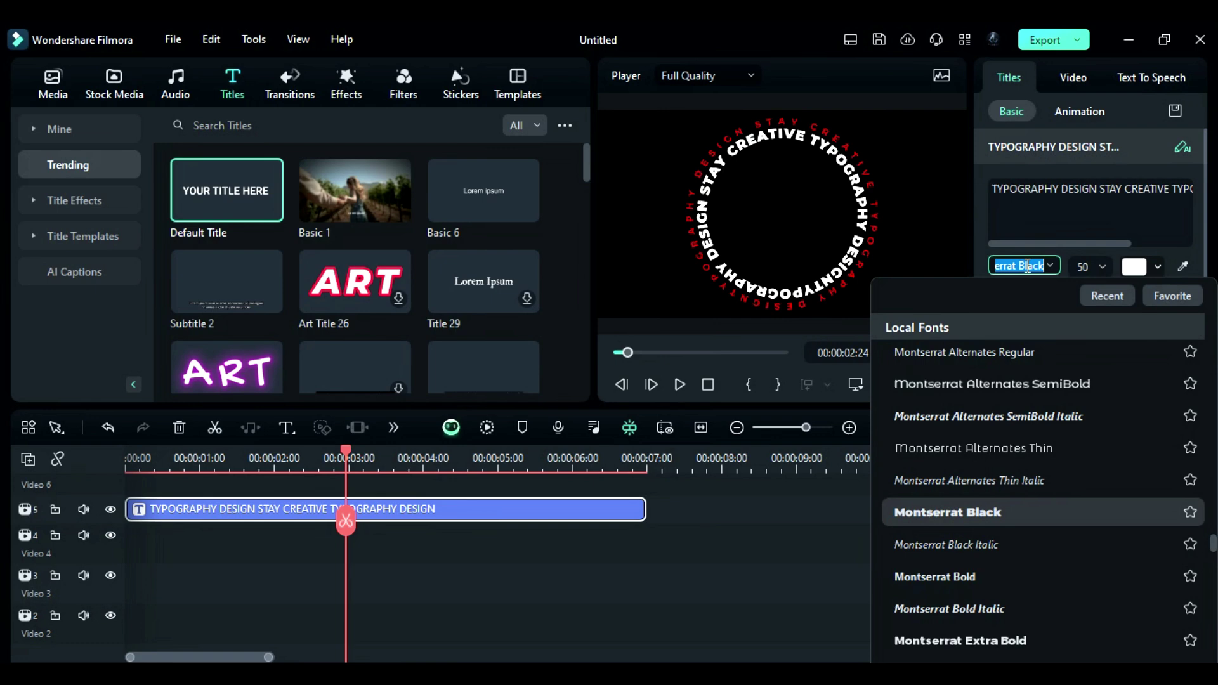
type("IMPACT")
left_click(993, 333)
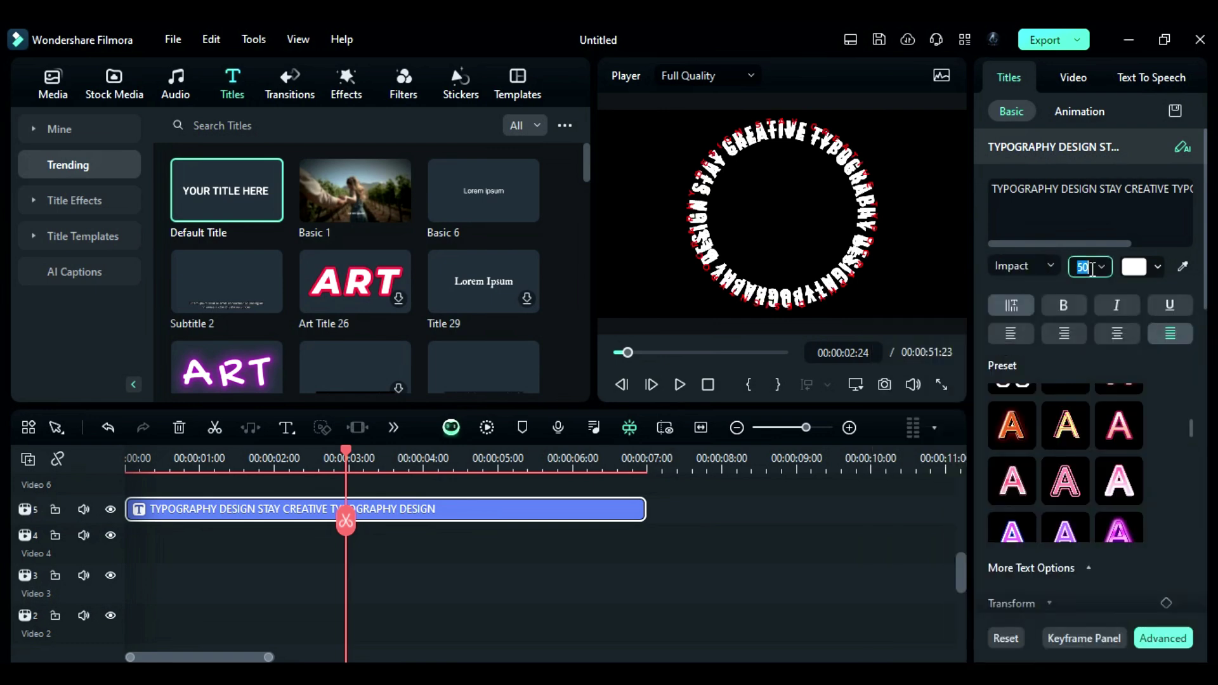
type("100")
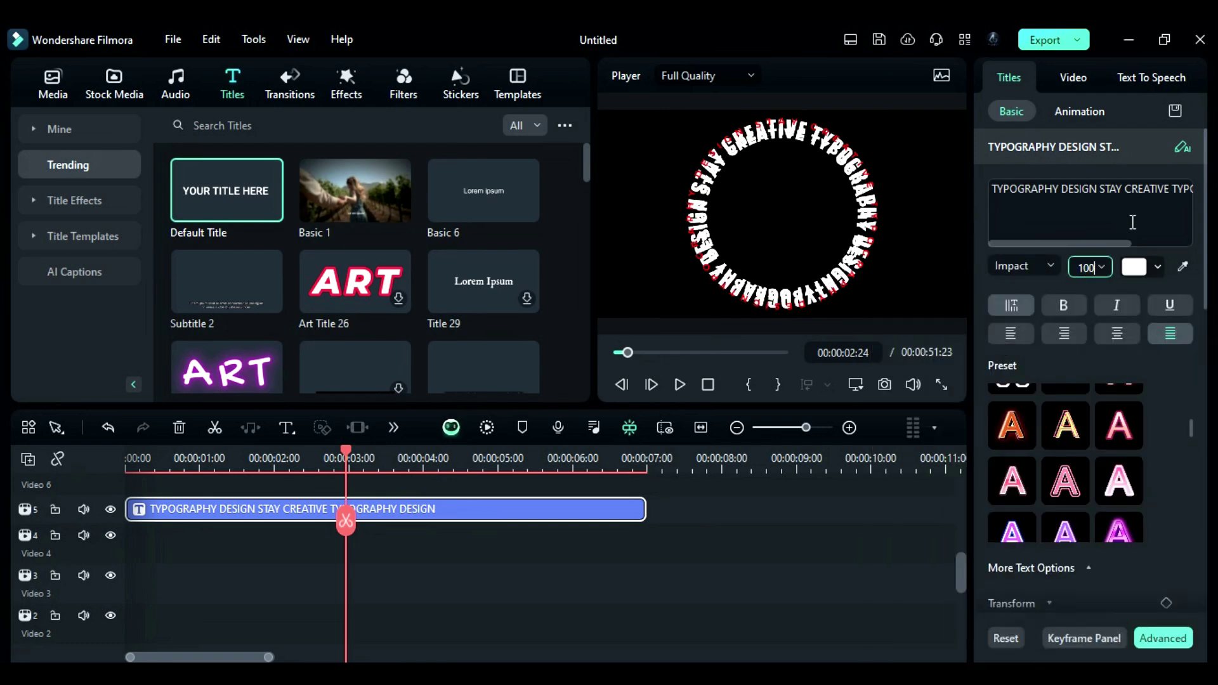
Shorten the text of the title on video track 5 to "TYPOGRAPHY DESIGN STAY CREATIVE"
left_click(1132, 222)
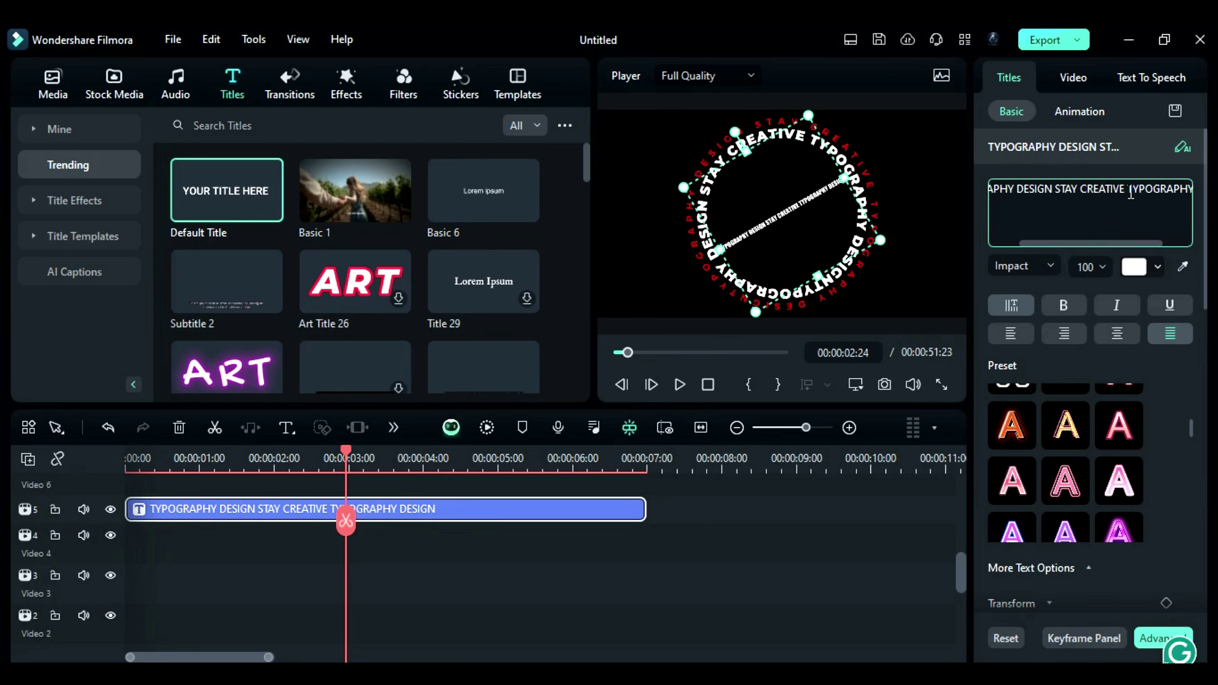
left_click_drag(1130, 192, 1195, 190)
key("BackSpace")
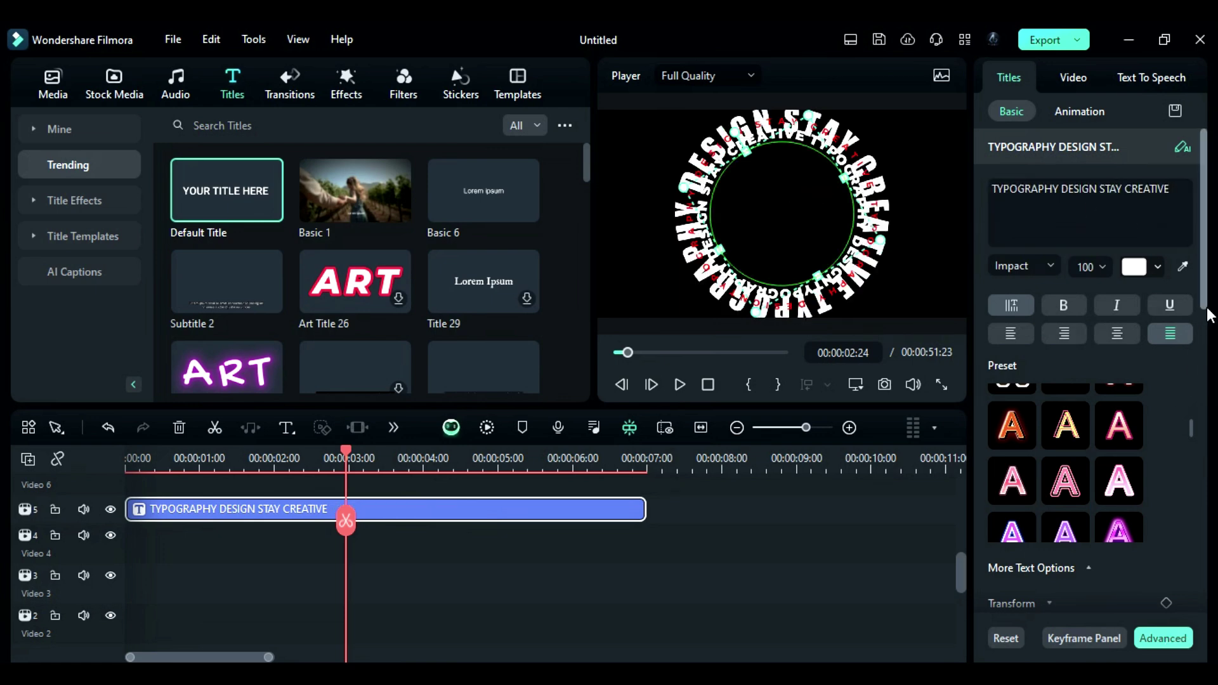
Scale the Impact title down to 26 and change its text colour to red
scroll(1209, 315, "down", 5)
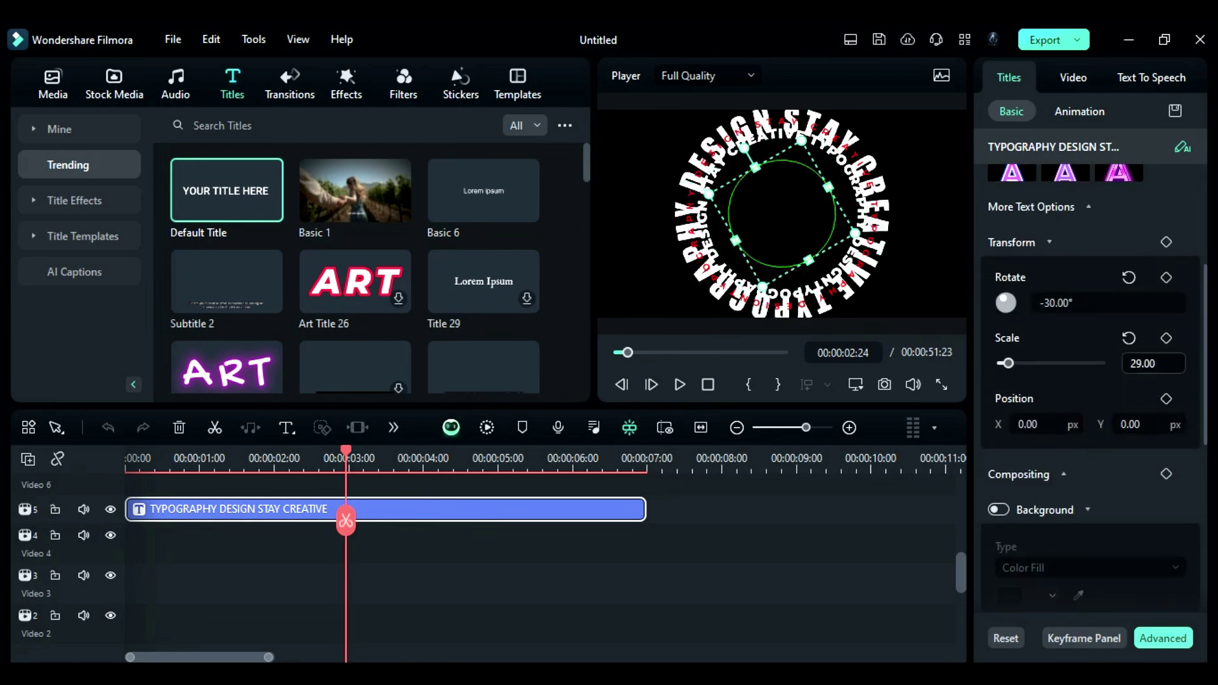
left_click_drag(1143, 363, 1141, 364)
scroll(1150, 370, "up", 5)
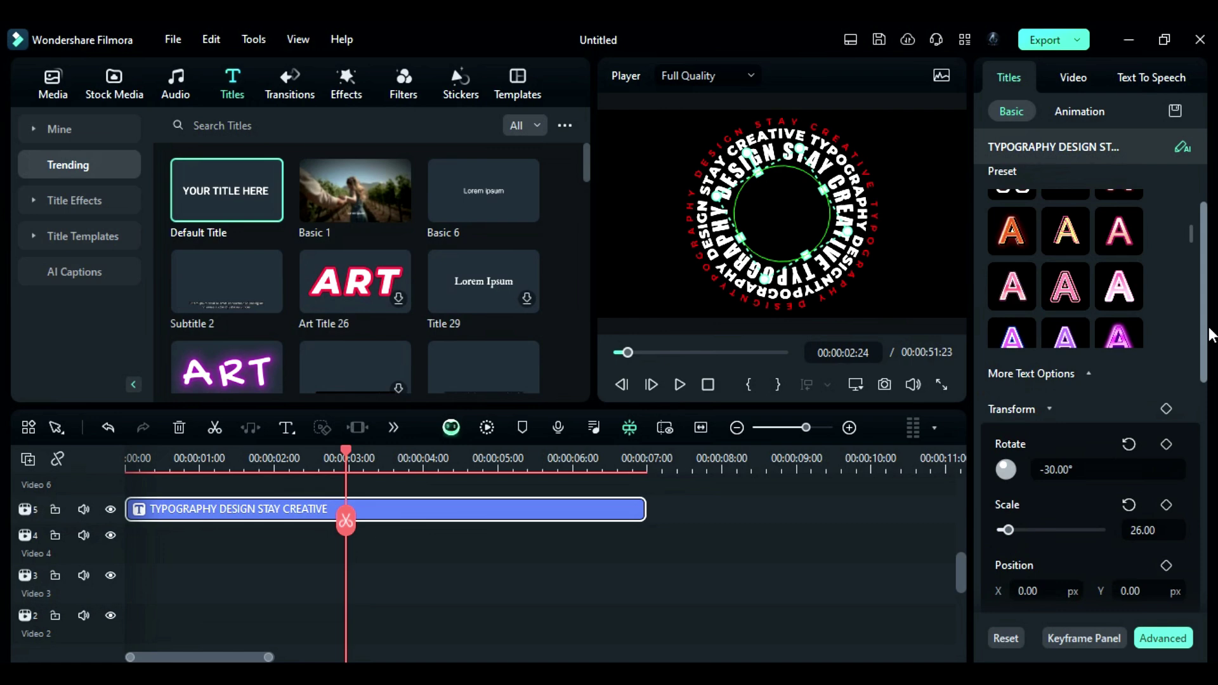
left_click(1134, 267)
left_click(1047, 425)
left_click(769, 541)
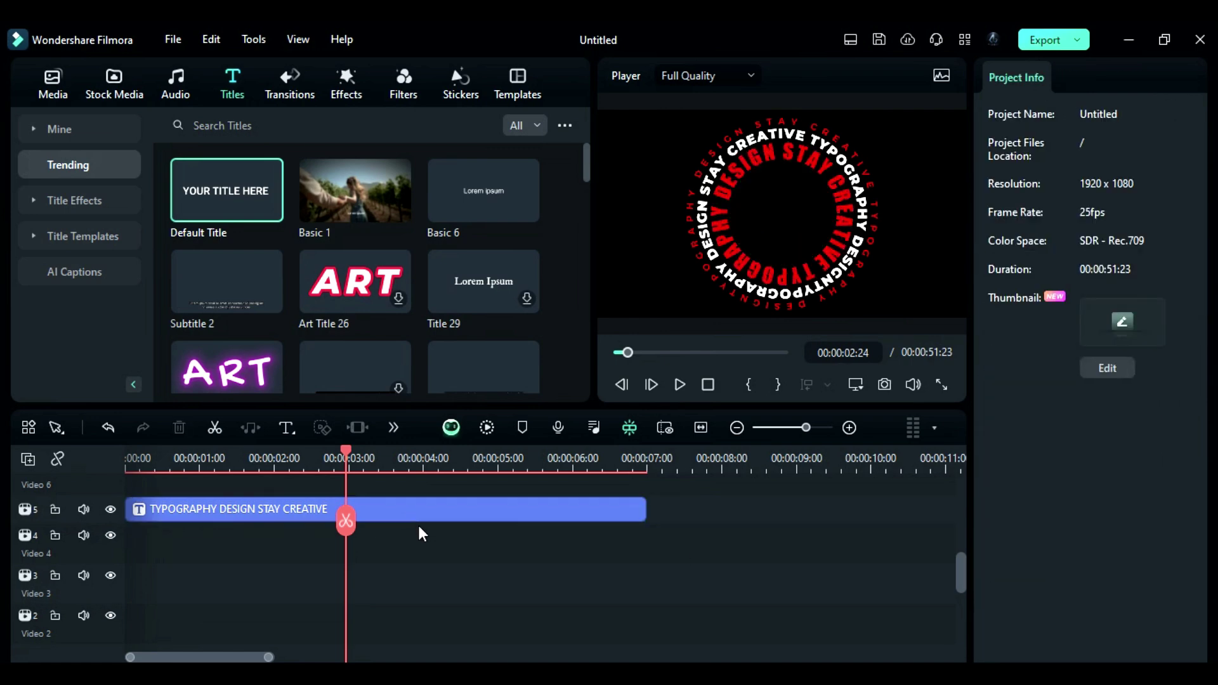
Duplicate the red Impact title onto video track 3, scale the copy to 19 and adjust its rotation
left_click_drag(417, 514, 403, 577)
left_click_drag(1204, 285, 1138, 418)
scroll(1060, 414, "up", 1)
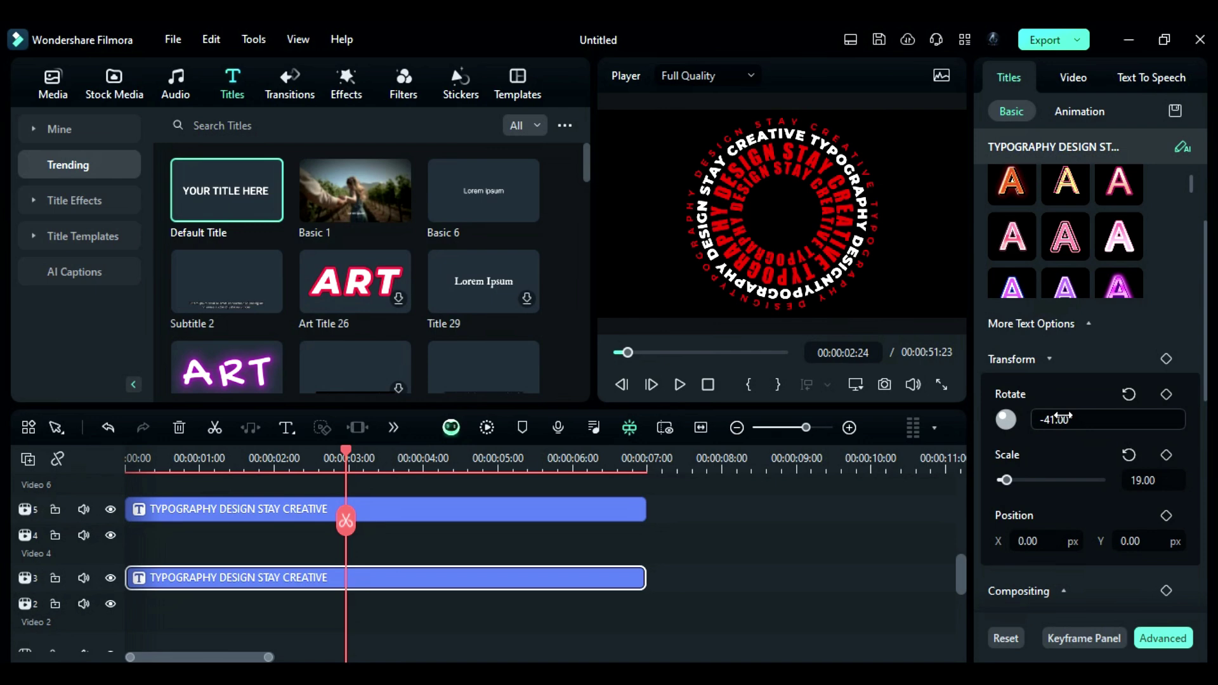
double_click(1060, 417)
Change the text colour of the title on video track 3 to white
left_click_drag(1205, 372, 1205, 276)
left_click(1137, 269)
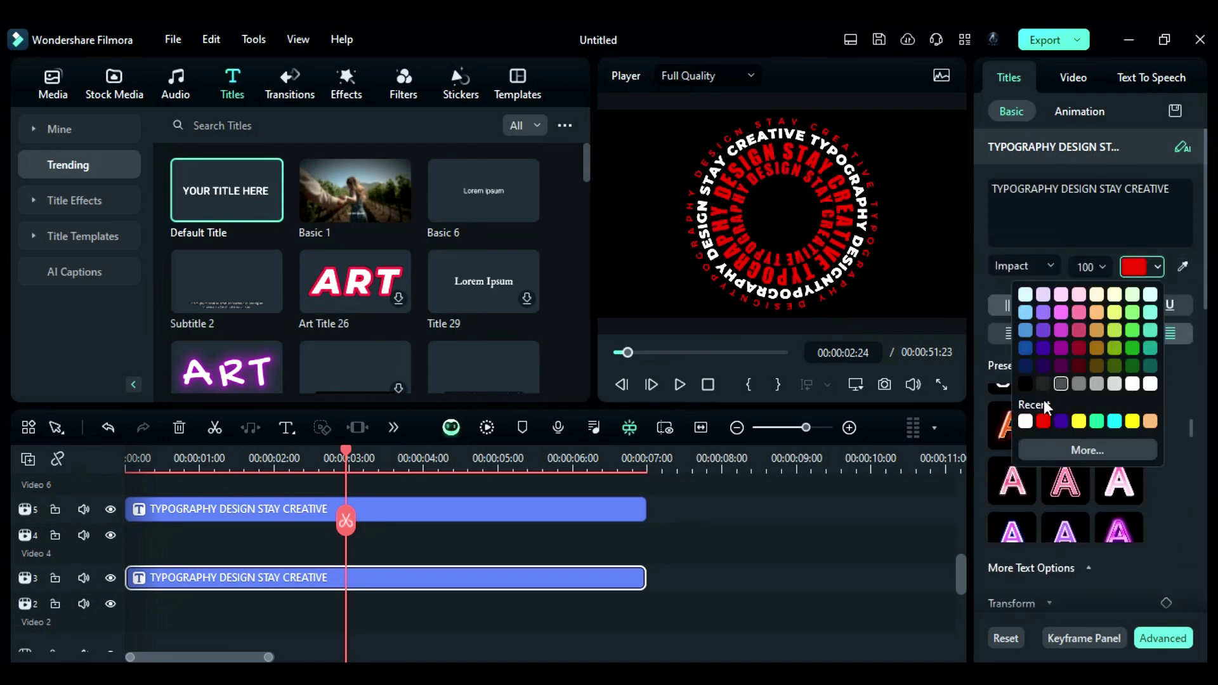
left_click(1025, 422)
Duplicate the white Impact title onto video track 1, set the copy's font to Montserrat Bold and its scale to 15.5
scroll(620, 520, "down", 1)
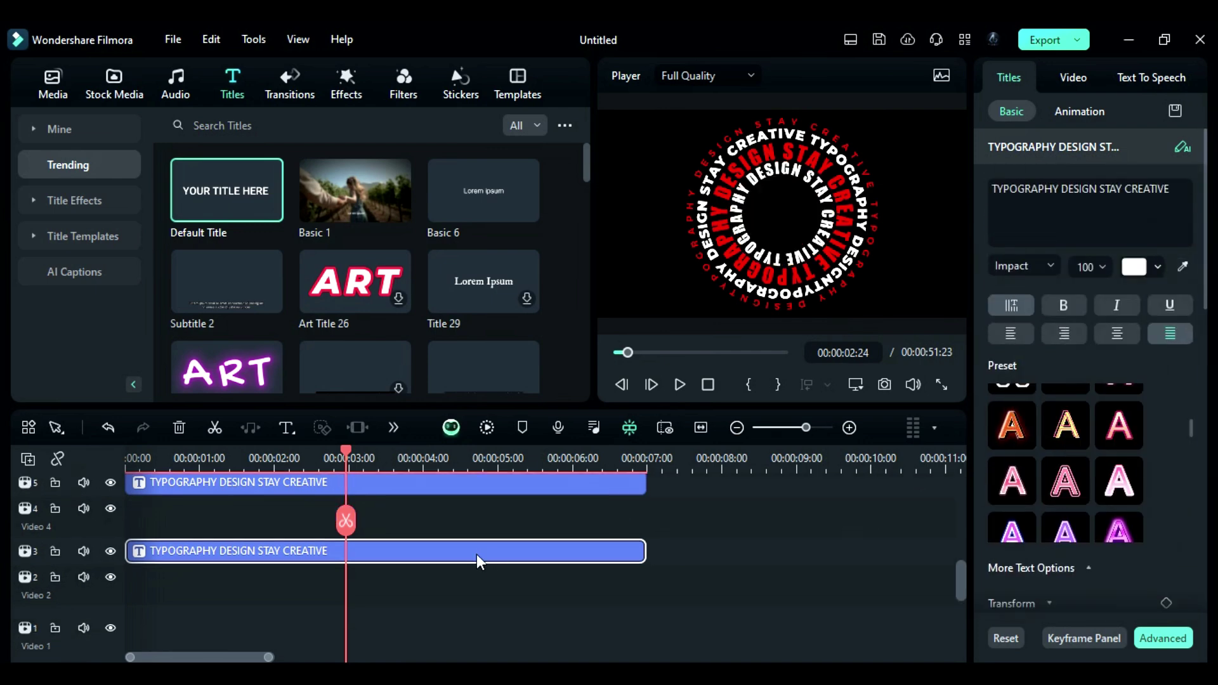
left_click_drag(478, 556, 444, 626)
left_click(1031, 267)
type("MONT")
scroll(1029, 363, "up", 5)
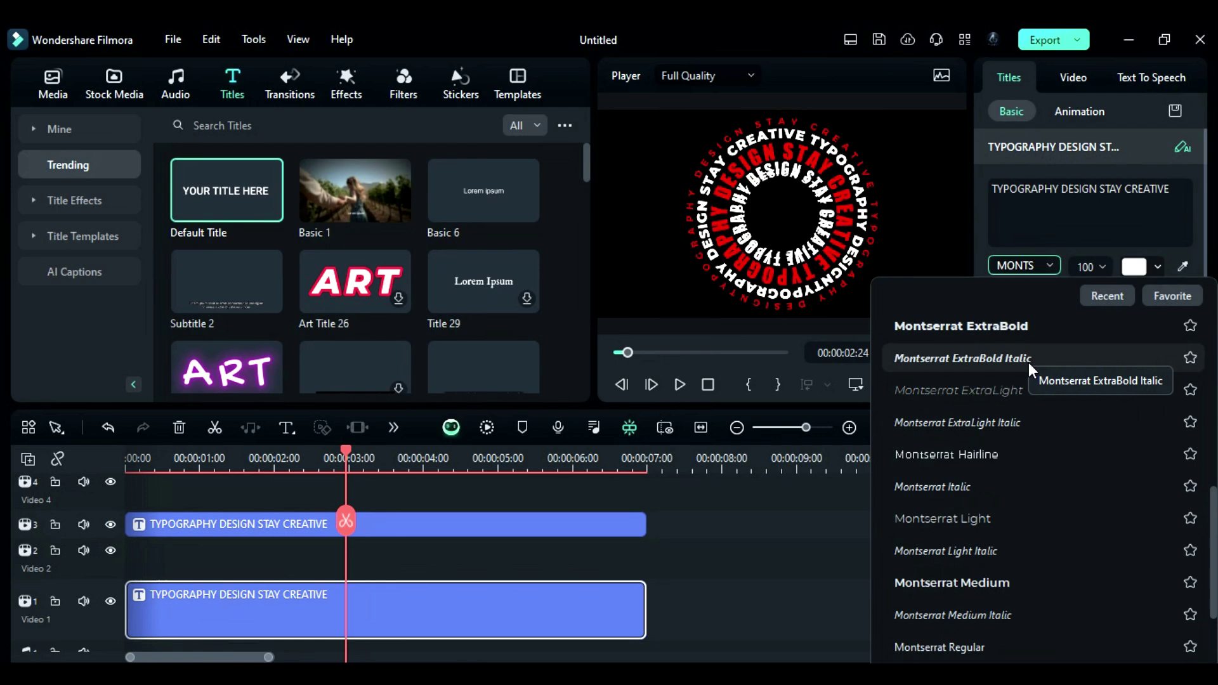
left_click(1026, 329)
scroll(1199, 346, "down", 5)
left_click_drag(1154, 456, 1149, 456)
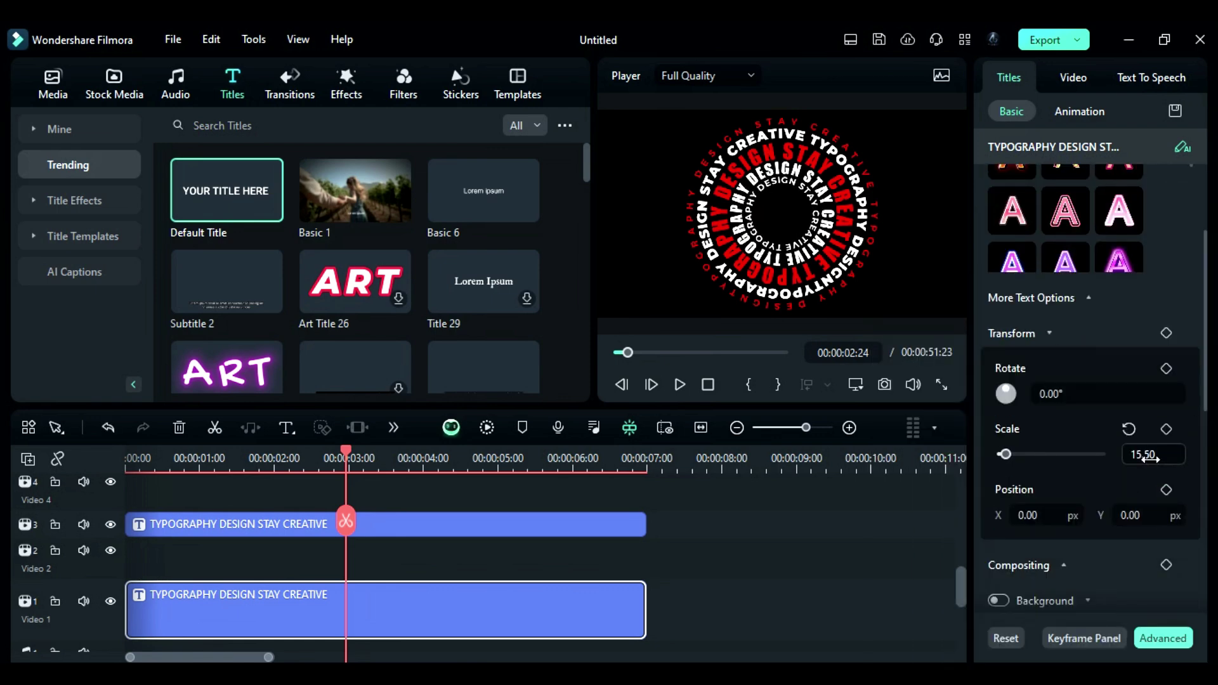
In the advanced text settings of the innermost title, turn off the fill and apply a white outline with thickness 1
left_click(1163, 638)
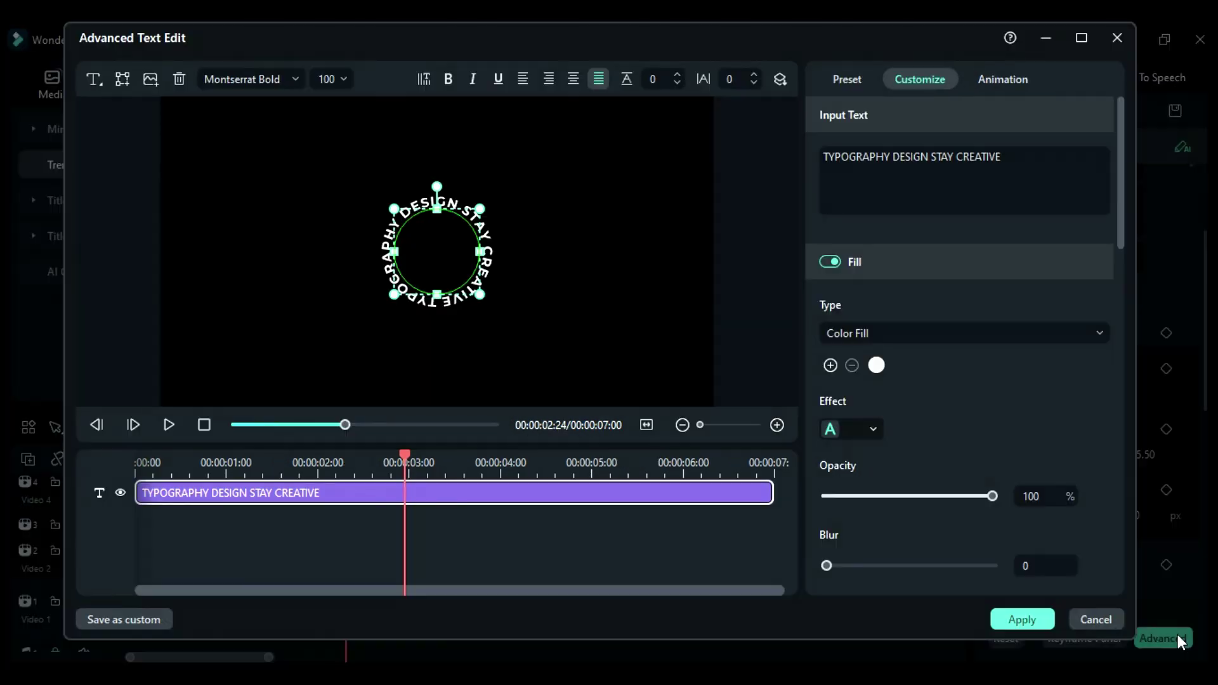
left_click(828, 262)
scroll(879, 485, "down", 2)
left_click(827, 481)
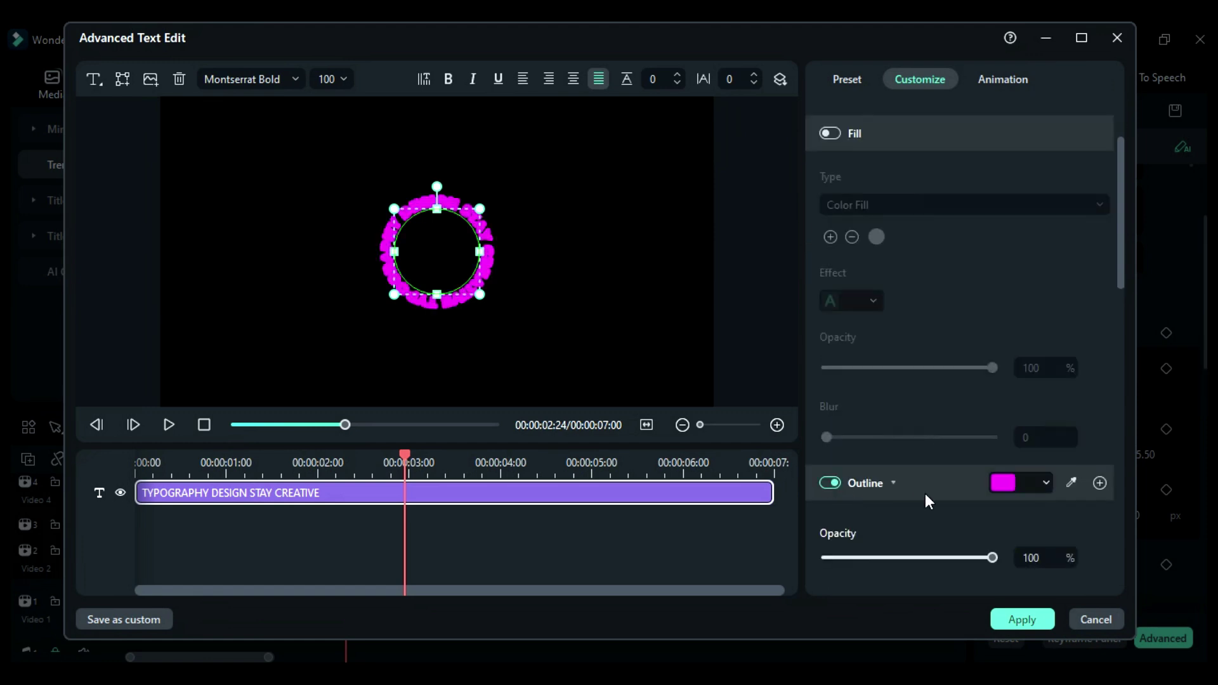
left_click(1001, 483)
left_click(1002, 636)
scroll(936, 523, "down", 2)
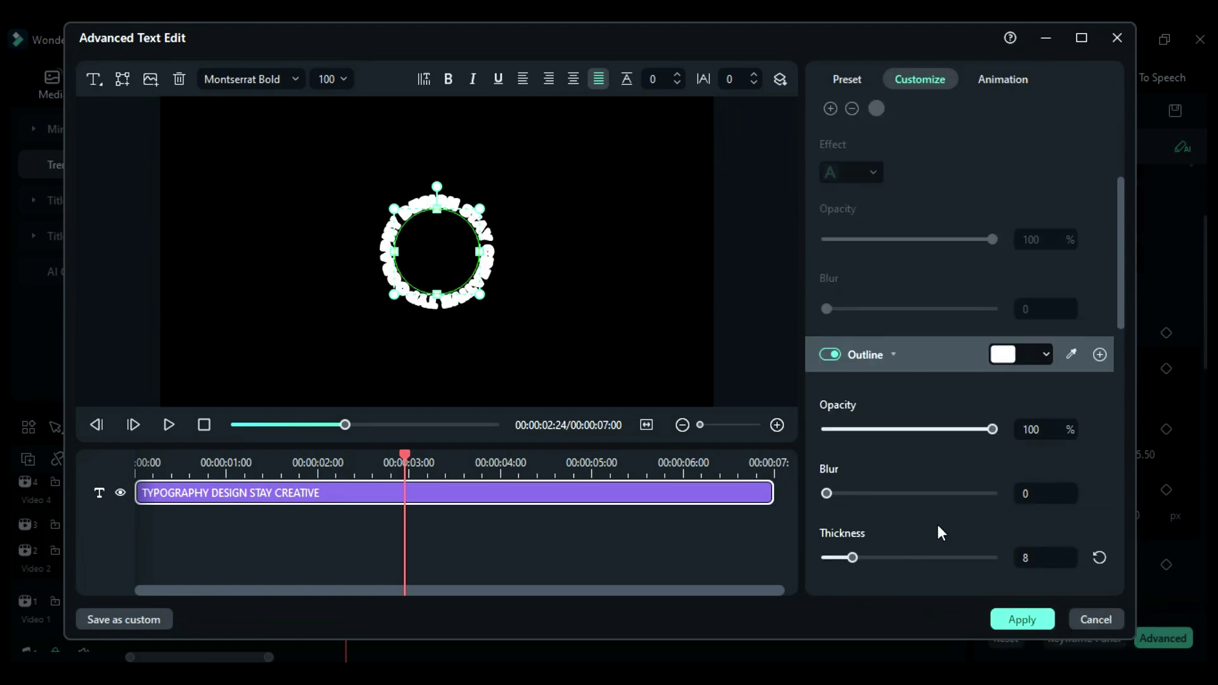
left_click_drag(852, 558, 829, 557)
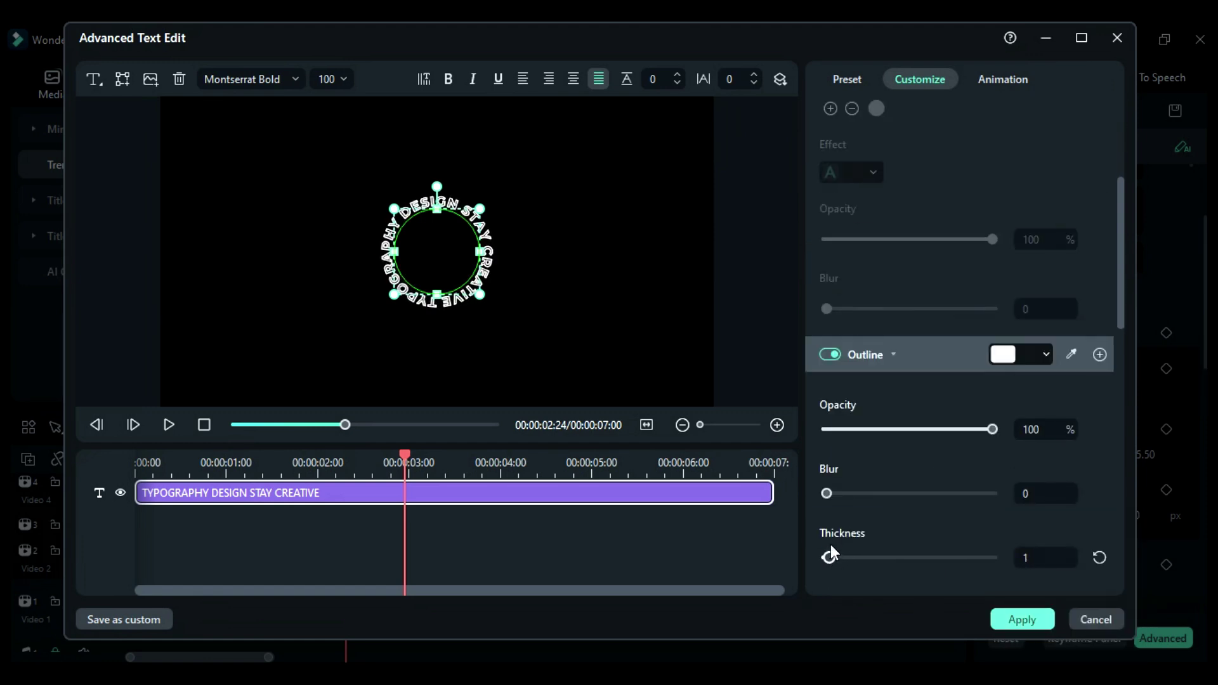
left_click(1021, 619)
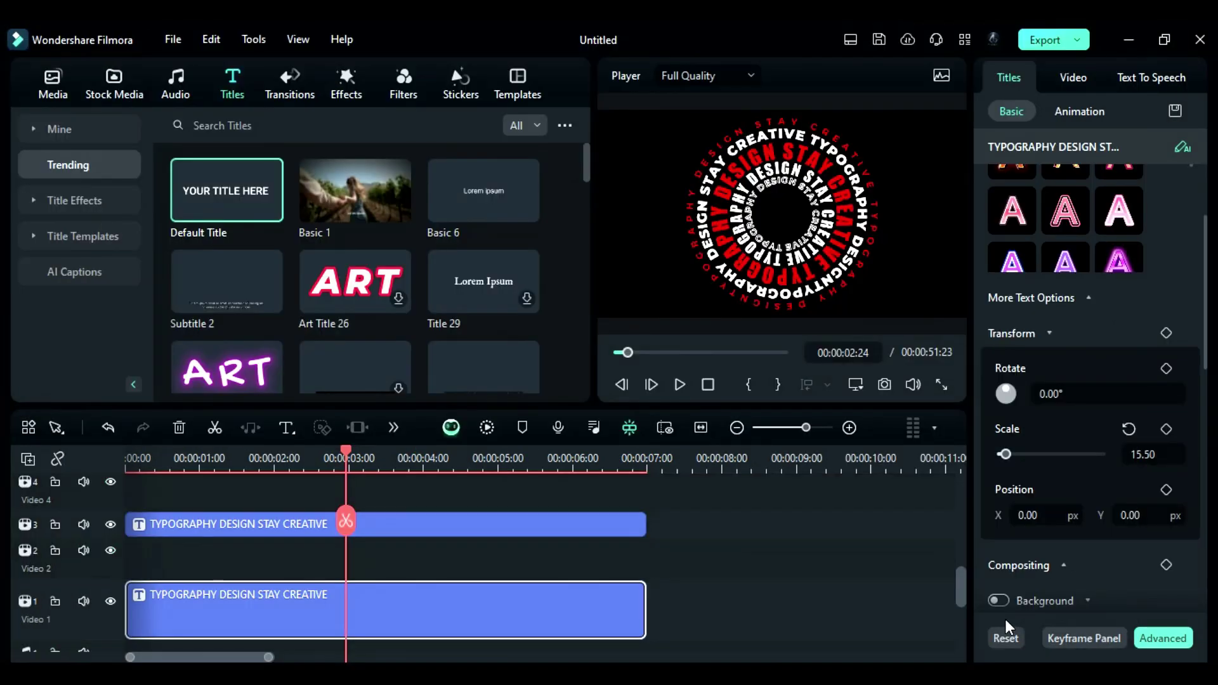
Keyframe the rotation of the title on video track 9 at 30° at the start and 60° at 00:00:02:00
scroll(406, 535, "up", 5)
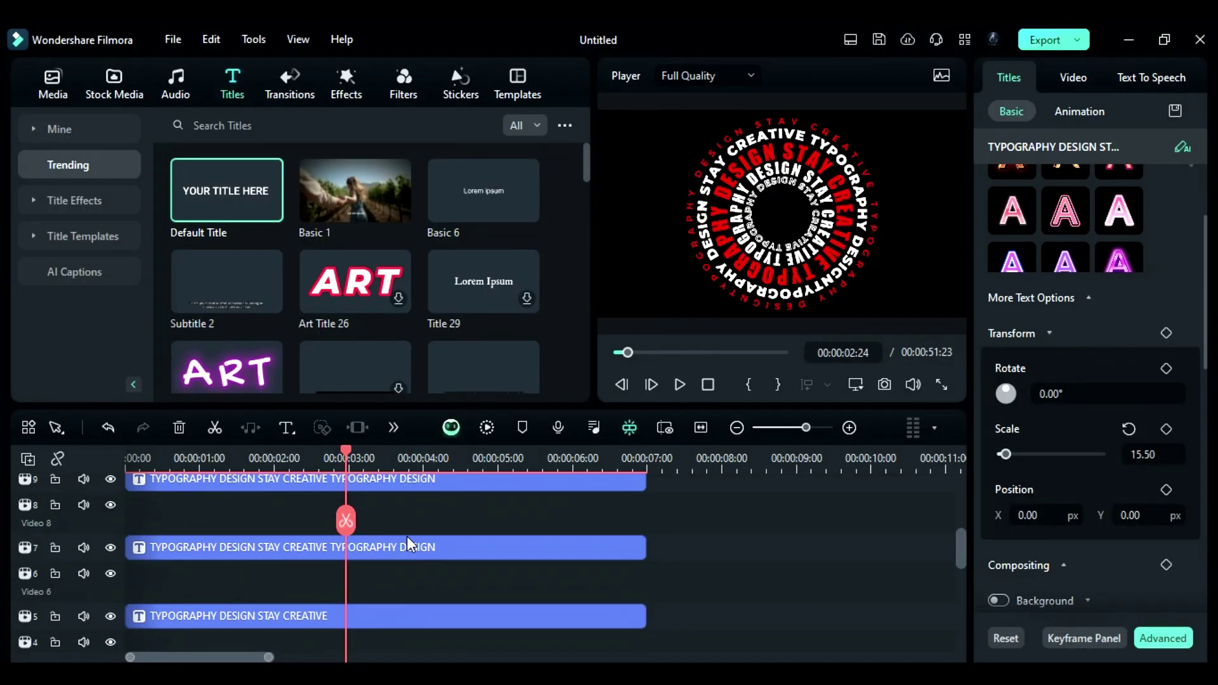
left_click(413, 588)
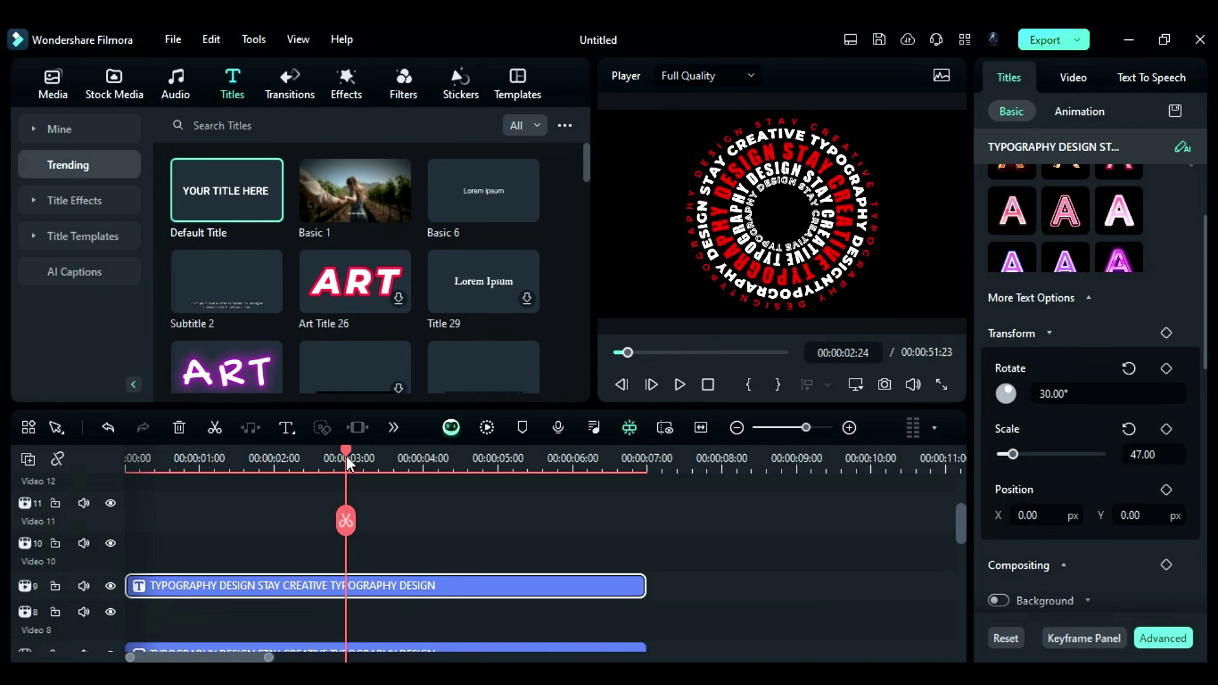
left_click_drag(347, 455, 139, 499)
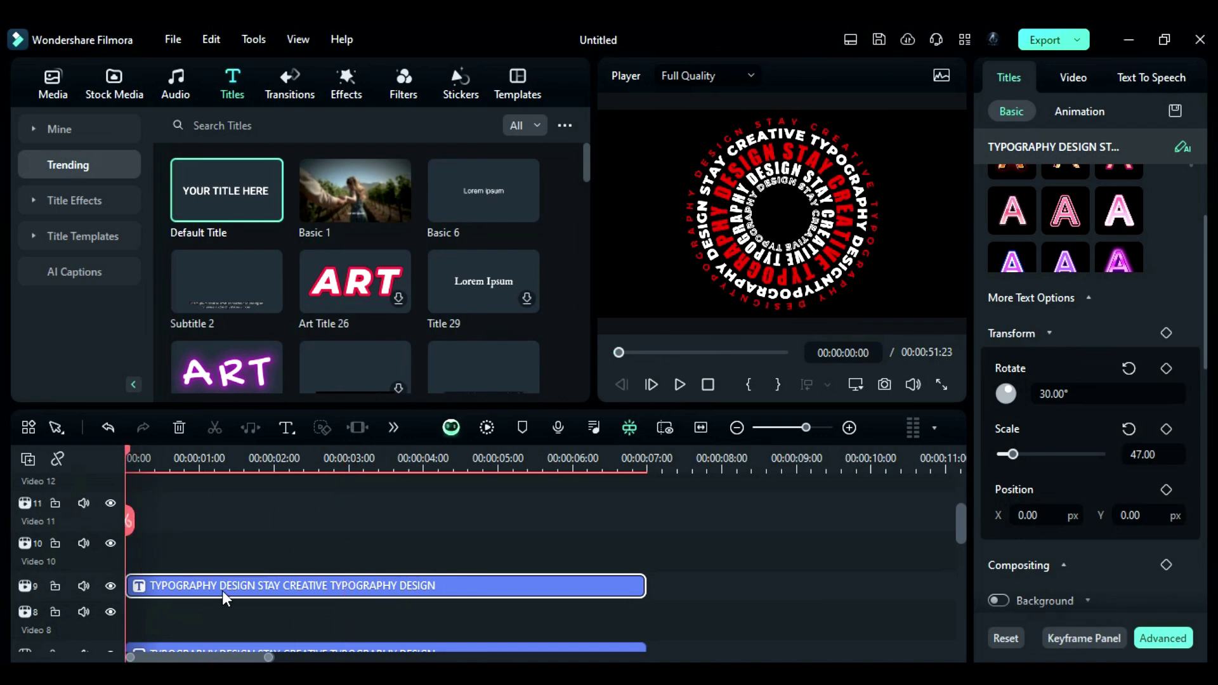
left_click(1167, 369)
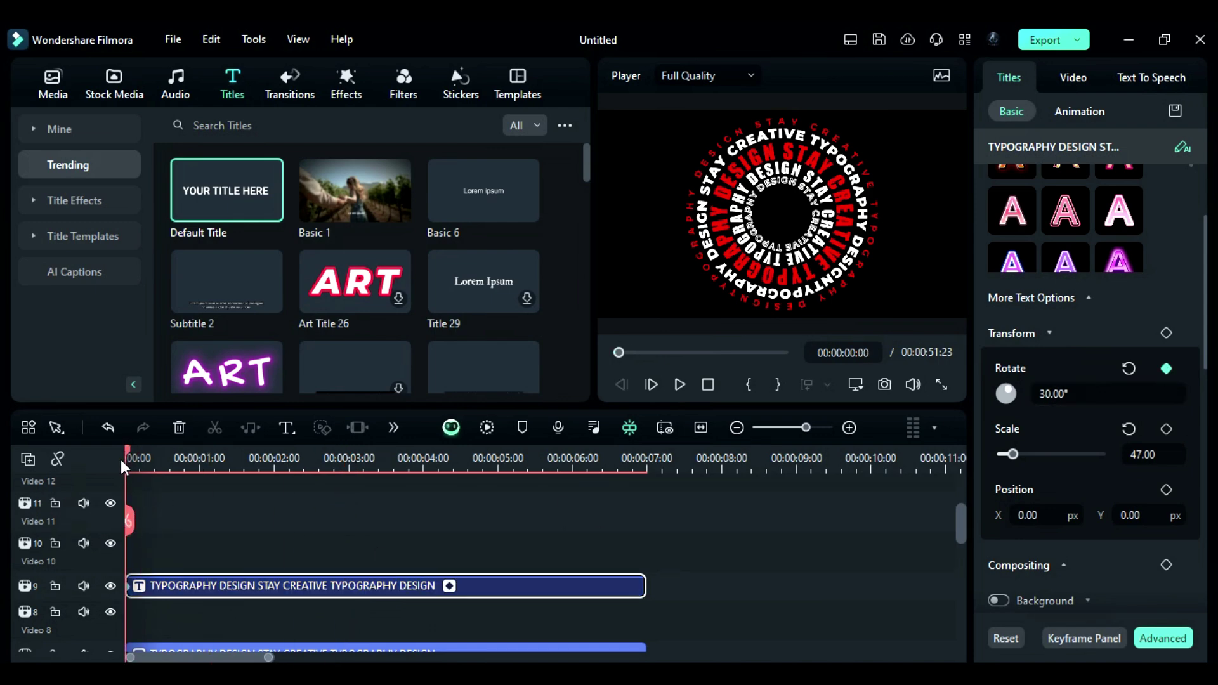
left_click_drag(130, 458, 273, 458)
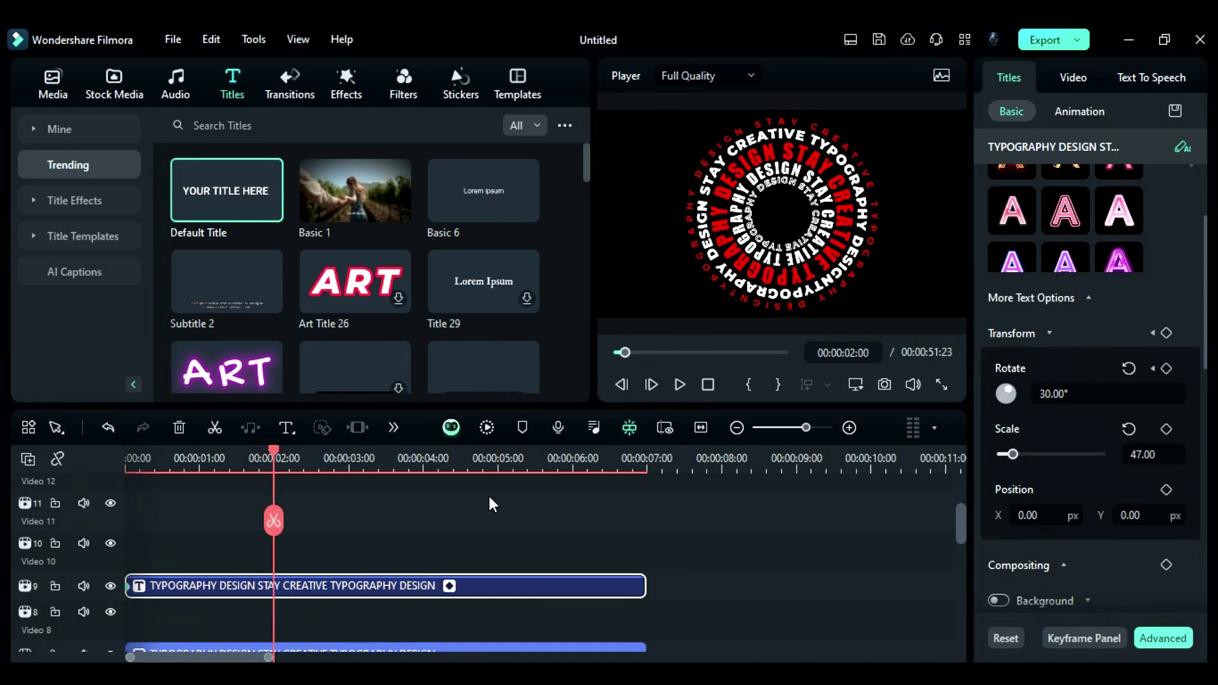
left_click(1052, 394)
key("Return")
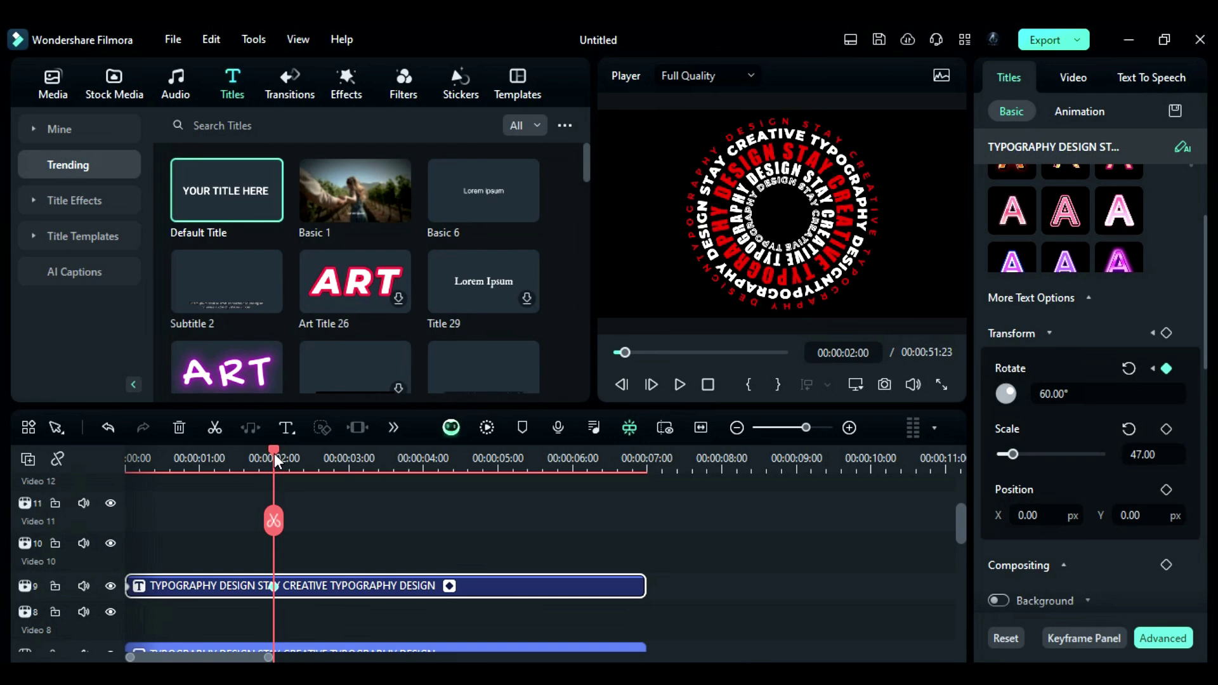
Add rotation keyframes to the outer red title: 0° at 00:00:02:15 and a negative angle at 00:00:04:15
left_click_drag(274, 461, 321, 487)
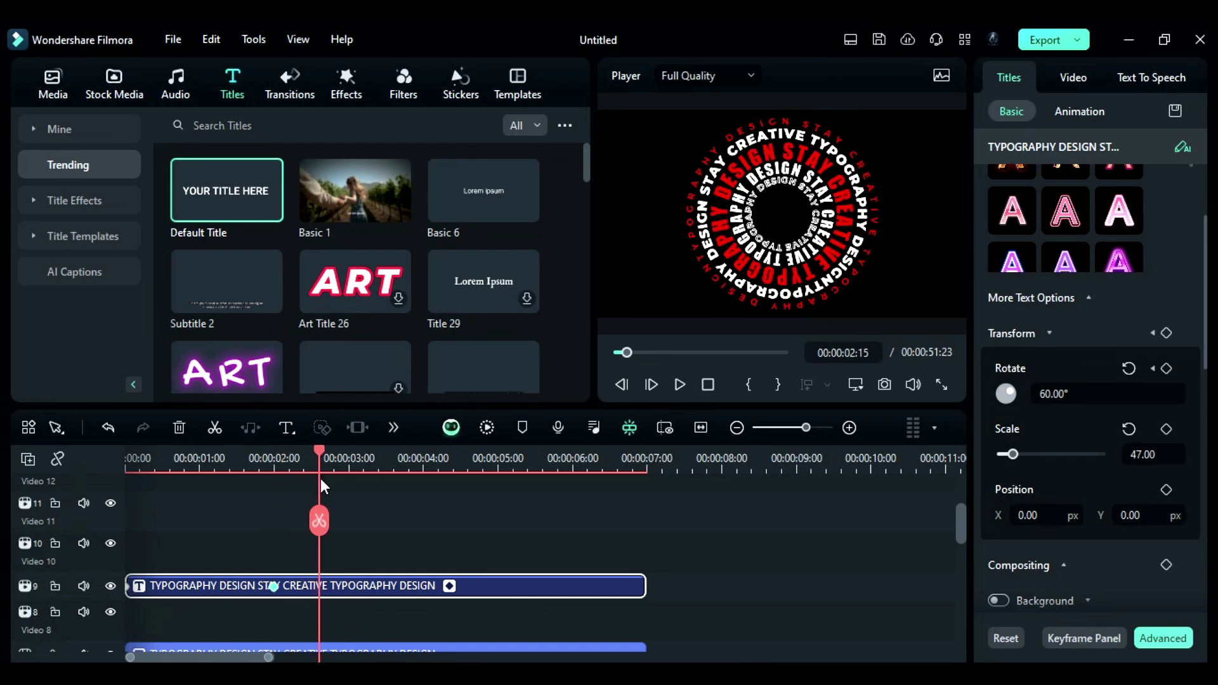
left_click(1062, 402)
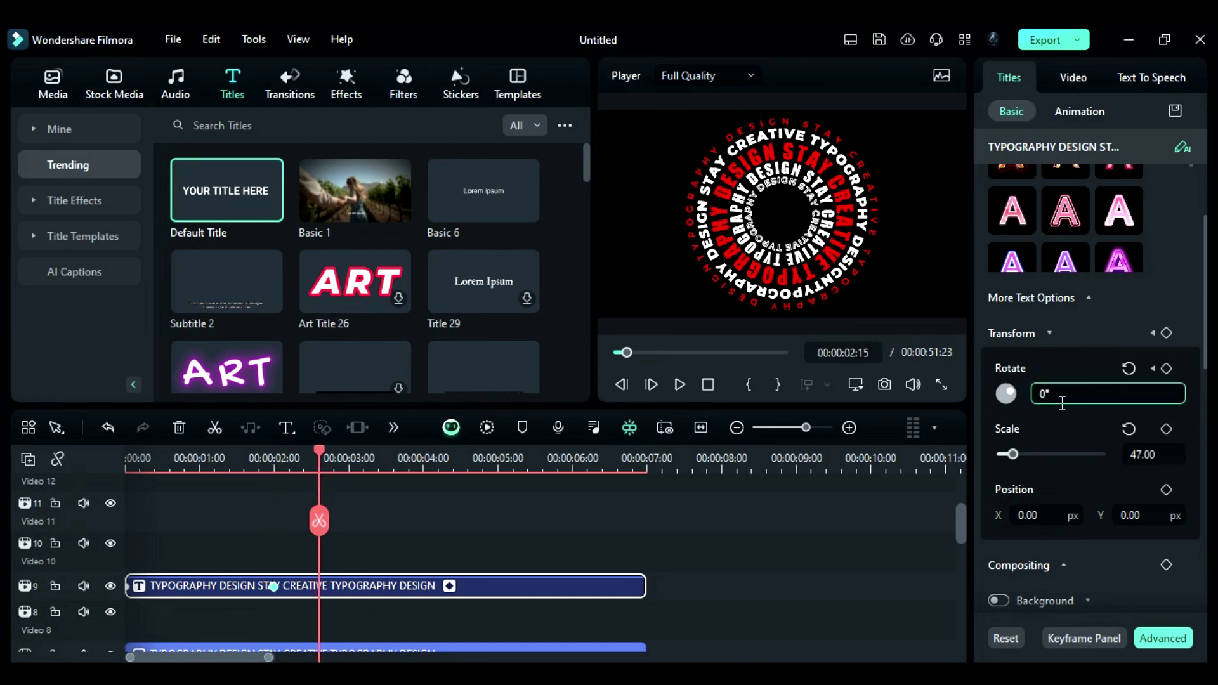
key("Return")
left_click_drag(321, 470, 468, 463)
left_click(1059, 396)
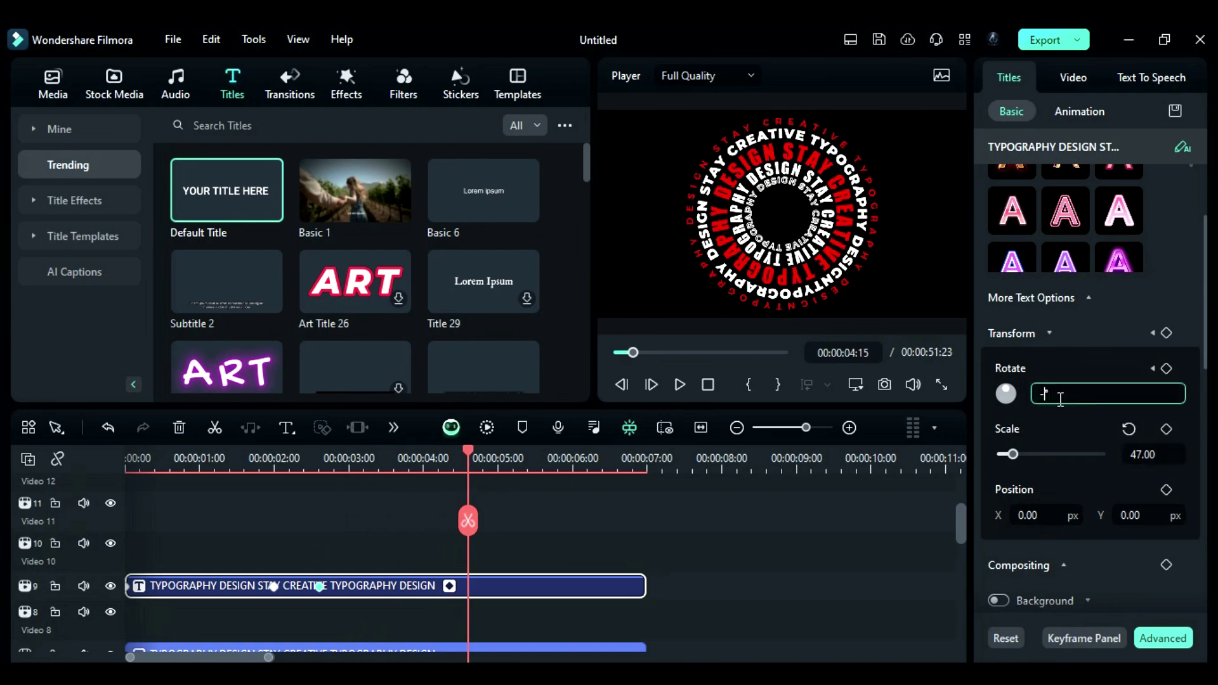
key("Return")
Add a rotation keyframe of 30° to the outer red title at 00:00:05:05
left_click_drag(477, 484, 513, 482)
left_click(1101, 393)
type("3")
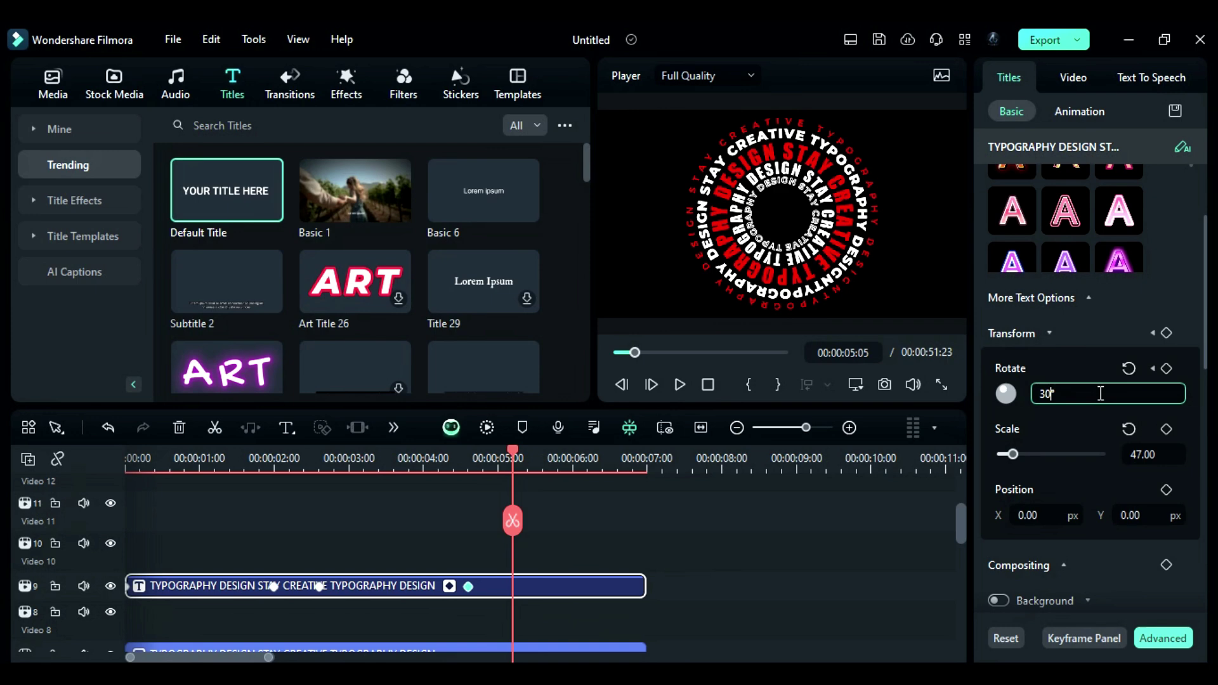
type("0")
key("Return")
Add a final rotation keyframe of 60° to the outer red title at 00:00:06:24, and play the animation from the start
key("space")
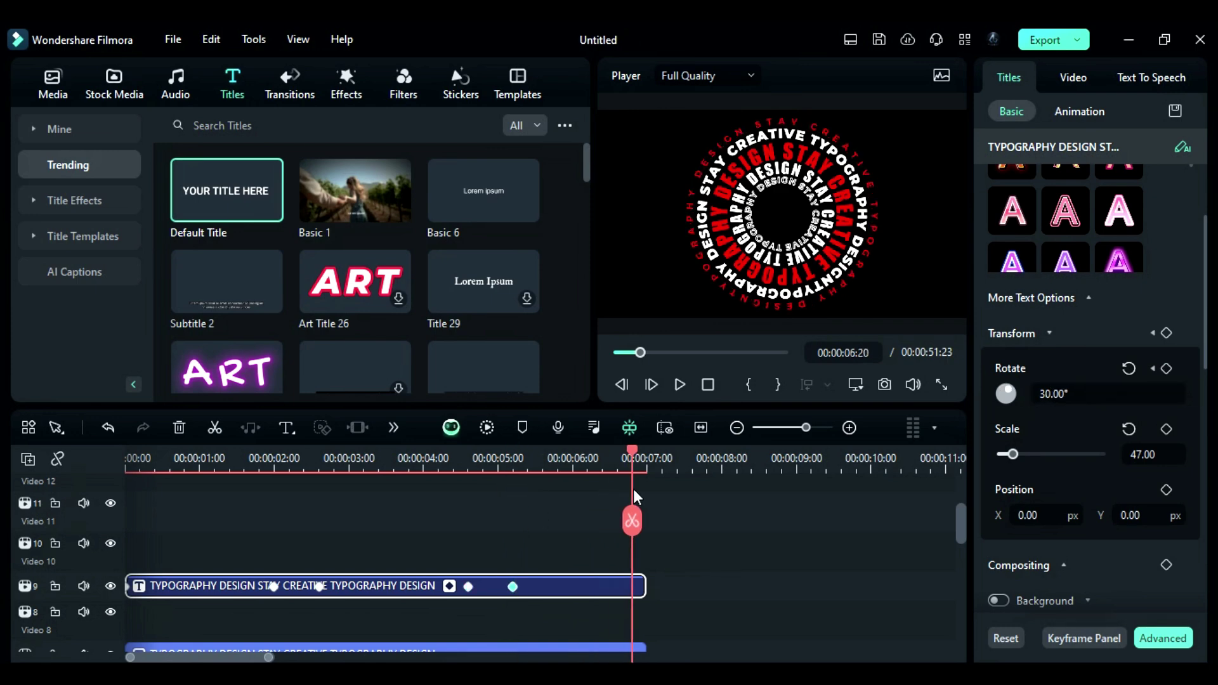
left_click(1098, 394)
type("0")
key("Return")
type("60")
key("Return")
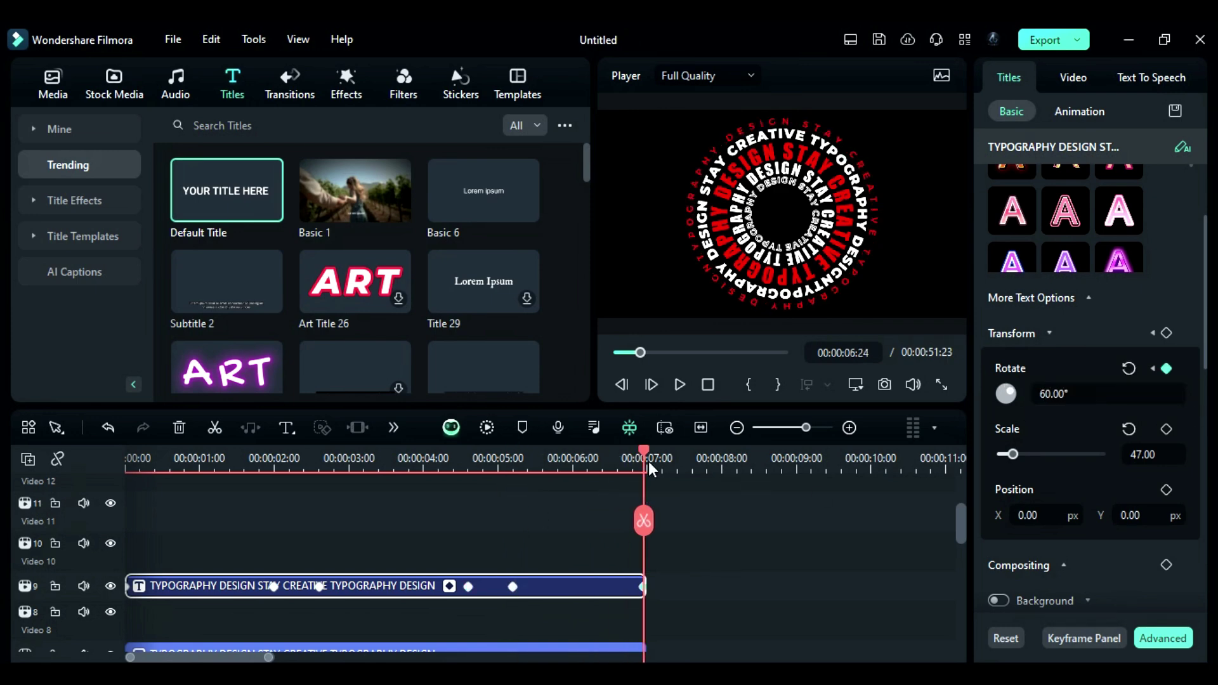
left_click_drag(646, 461, 124, 473)
key("space")
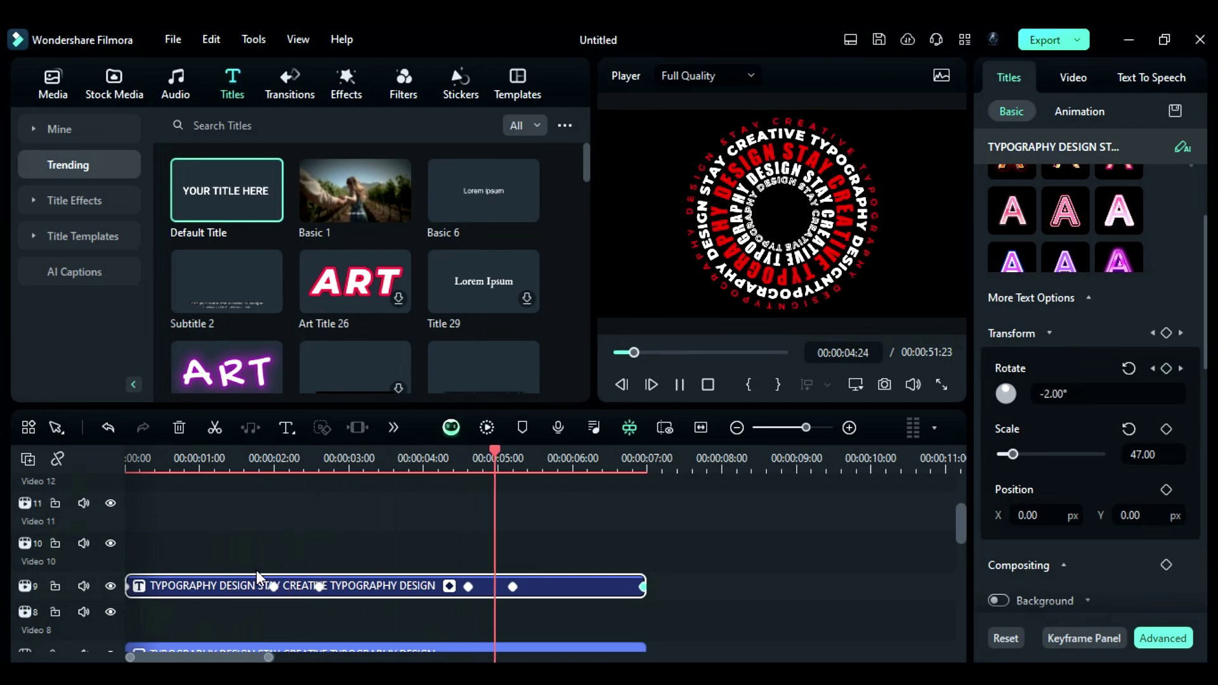
Keyframe the rotation of the title on video track 7 at -30° at the start and -90° at 00:00:00:15
scroll(256, 570, "down", 2)
left_click(160, 576)
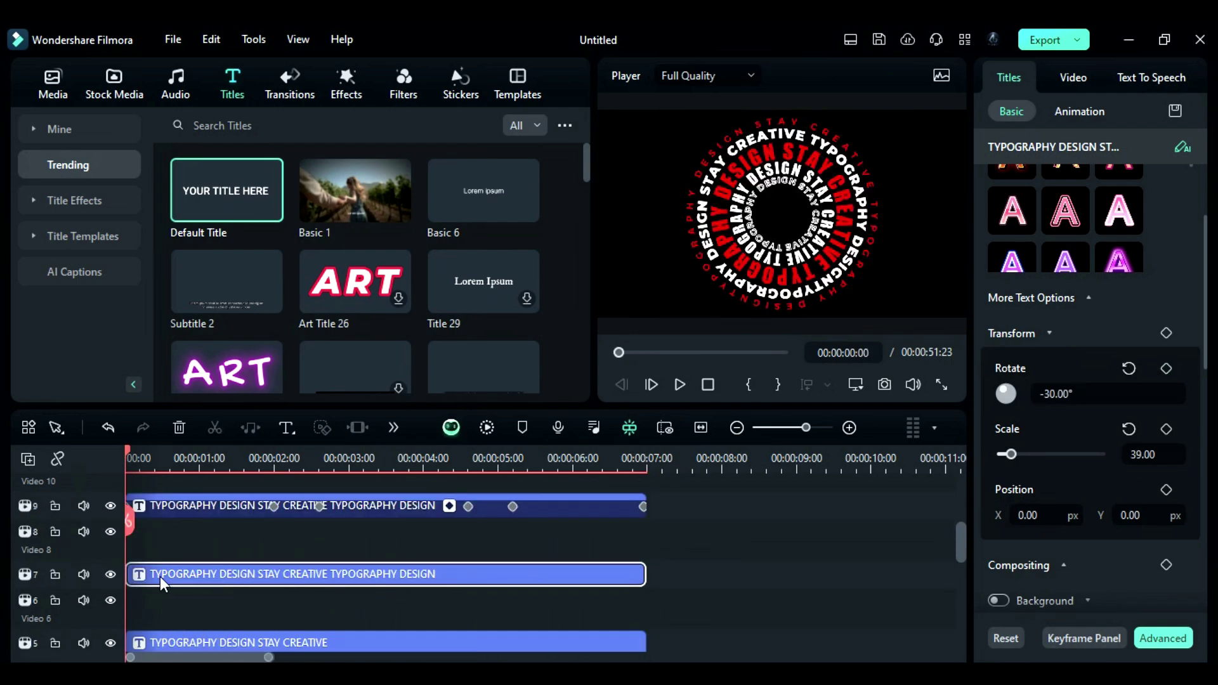
left_click(1166, 369)
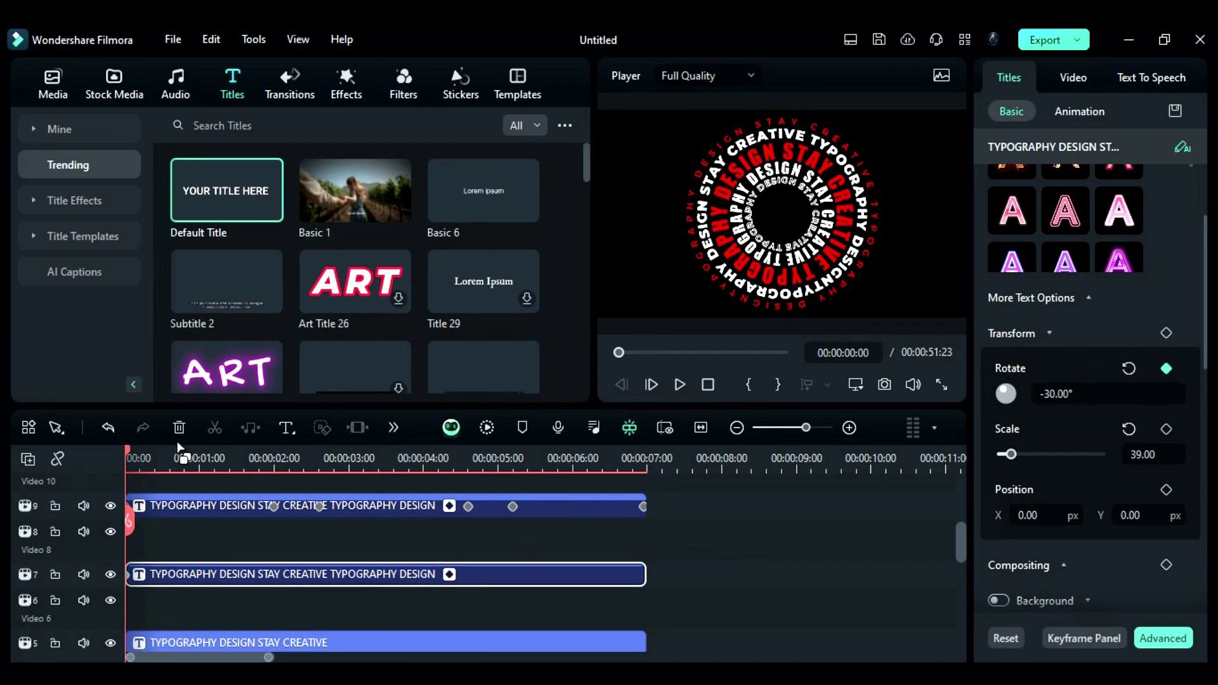
left_click_drag(127, 450, 173, 474)
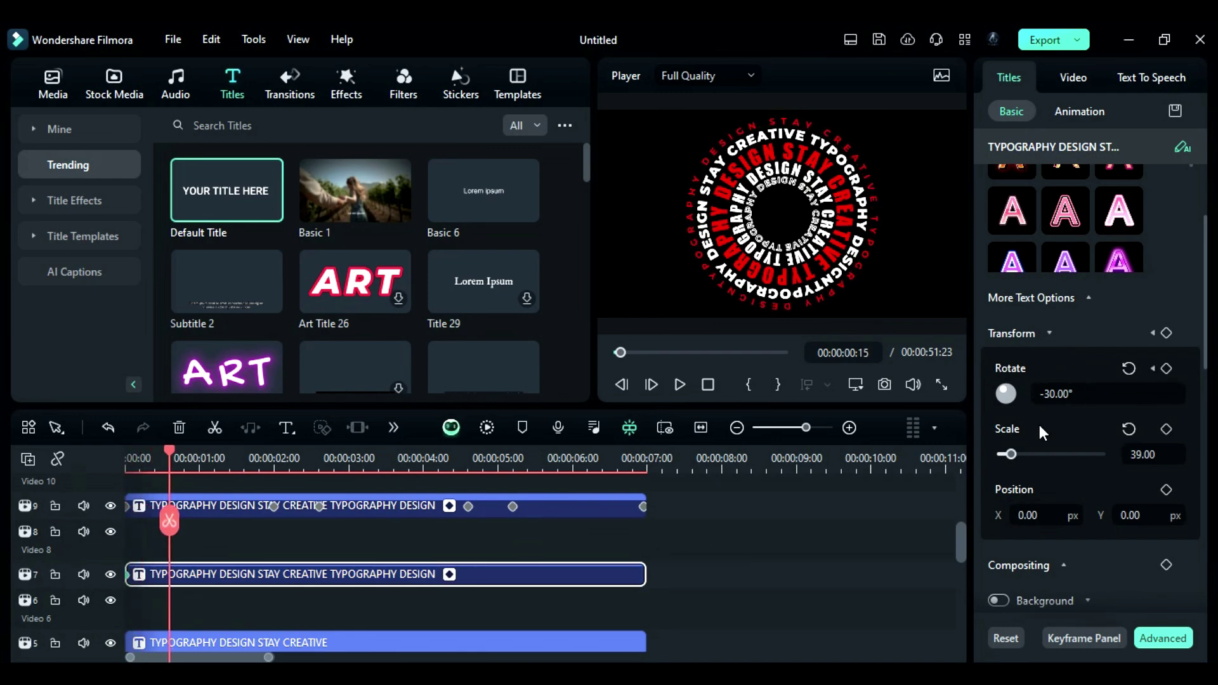
type("-90")
key("Return")
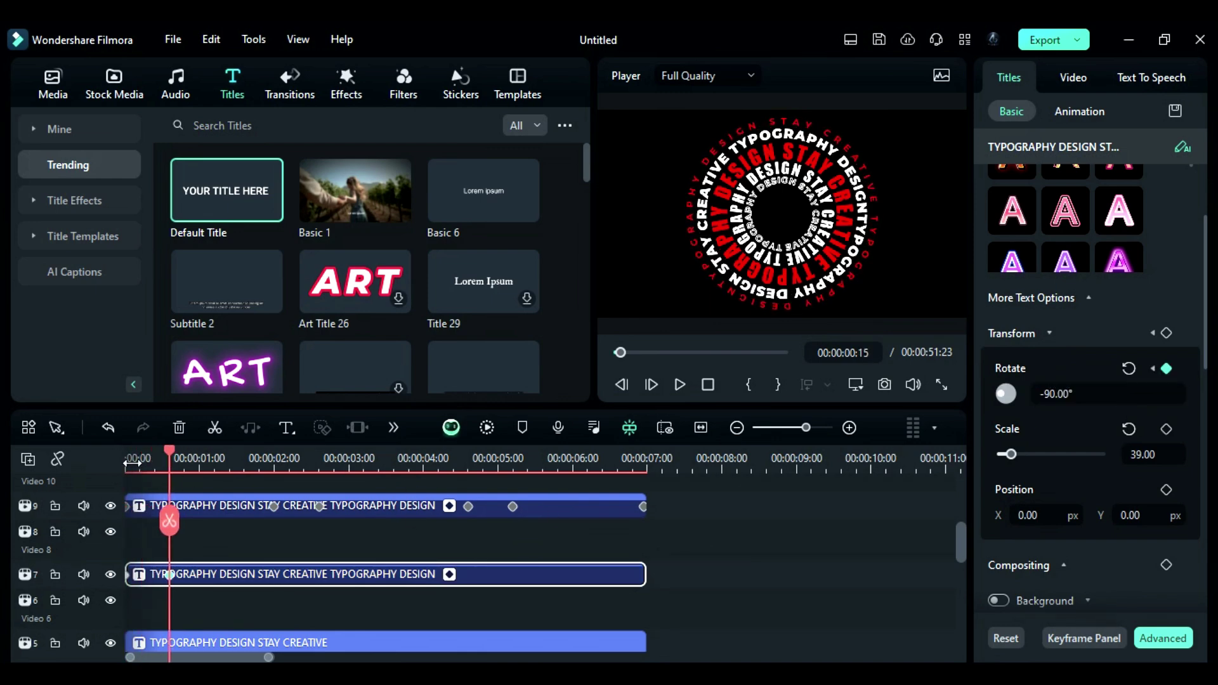
Add rotation keyframes to the title on video track 7: -120° at 00:00:02:15 and -60° just after three seconds
left_click_drag(171, 462, 319, 461)
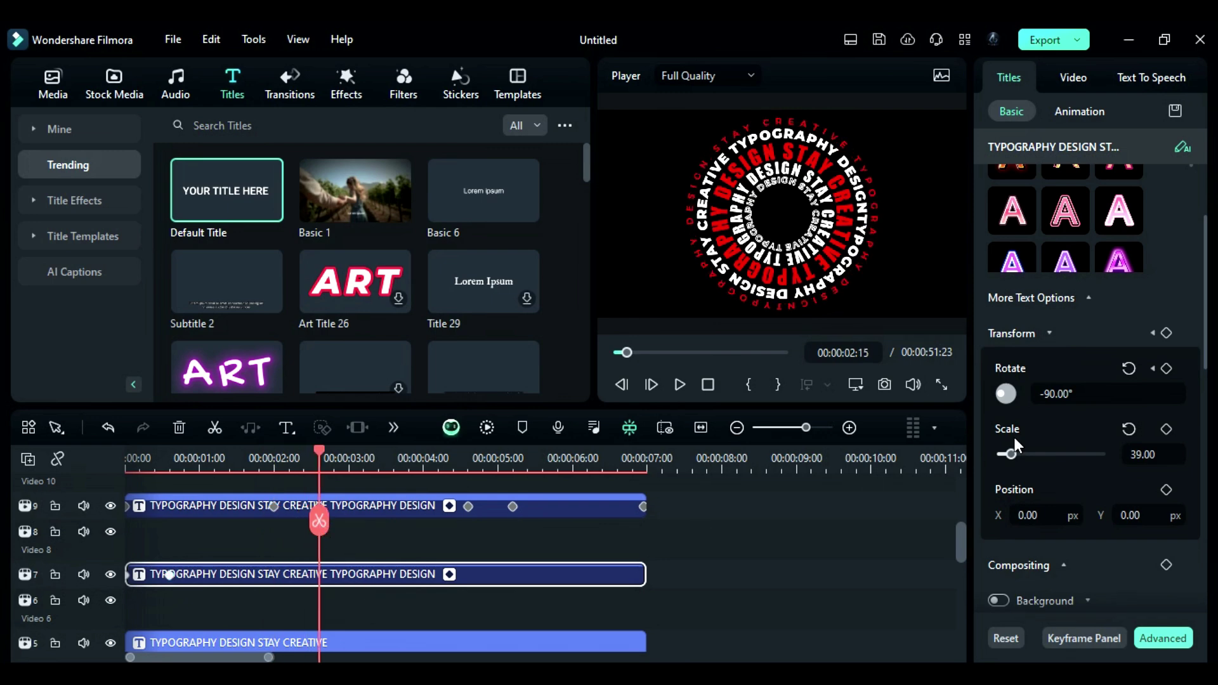
key("Return")
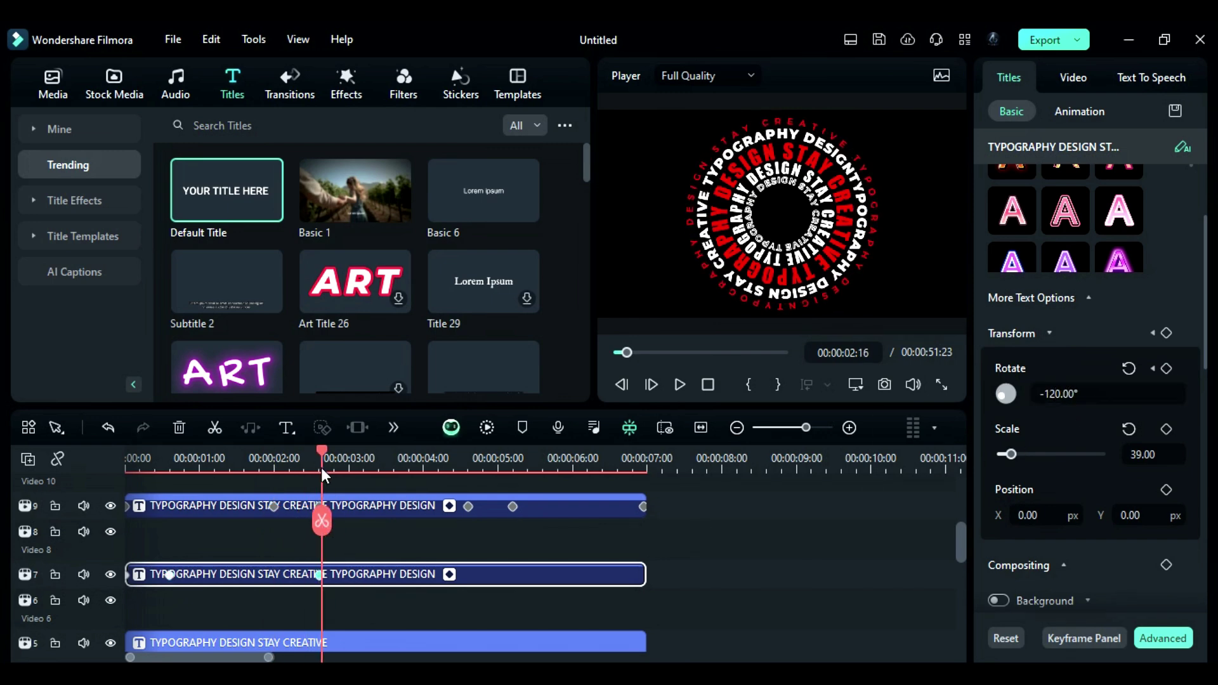
left_click(1104, 393)
type("-60")
left_click_drag(323, 471, 558, 482)
key("Return")
Add rotation keyframes of -30° just after five seconds and -90° at 00:00:05:20 to the same title, and go to its end
left_click(1100, 394)
type("-30")
key("Return")
left_click(1098, 395)
type("-9")
key("Return")
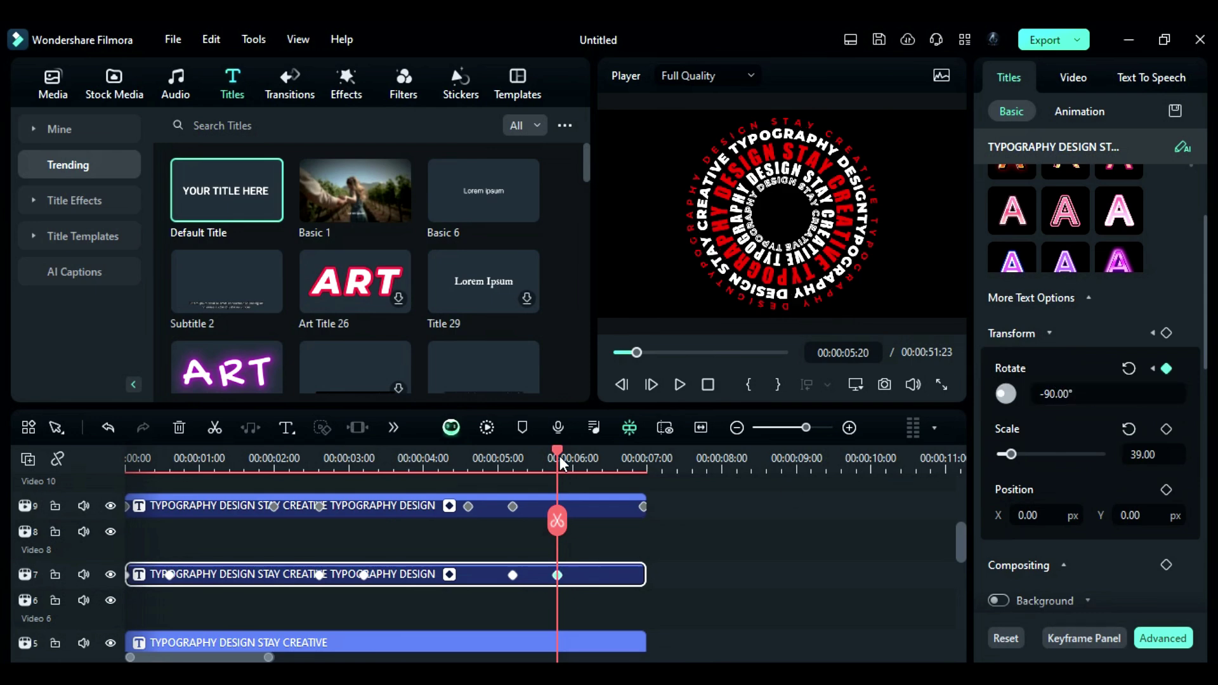
left_click_drag(618, 481, 645, 482)
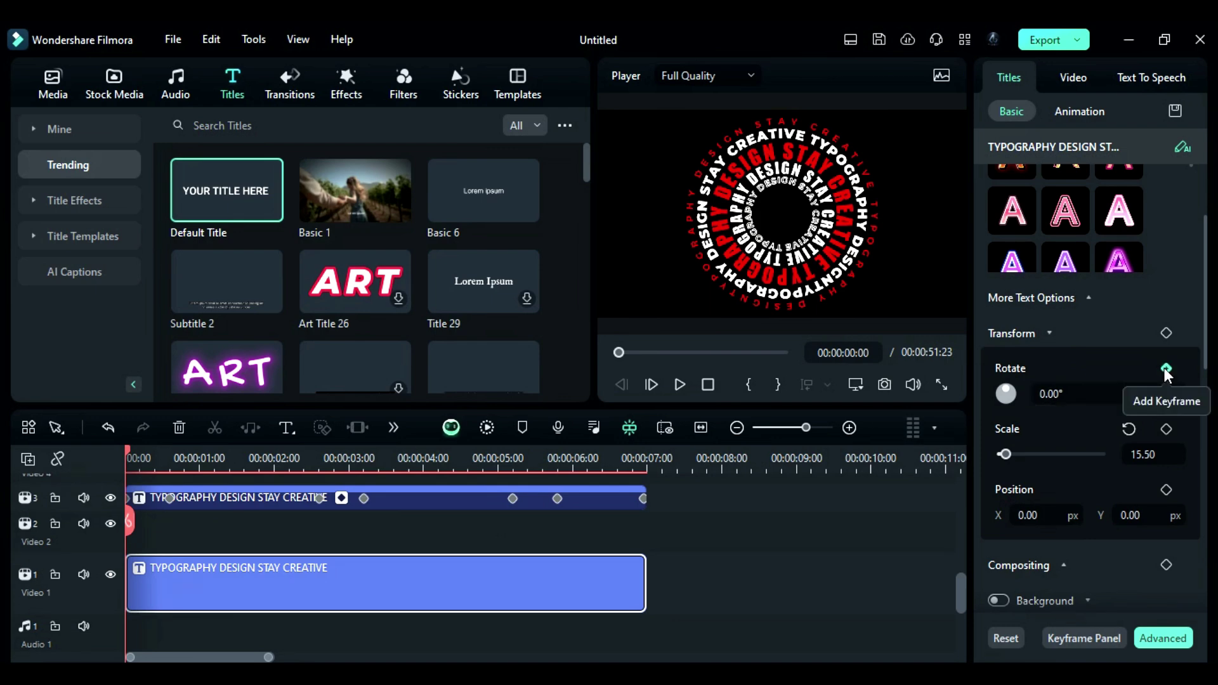
Keyframe the rotation of the innermost title on video track 1 from 0° at the start to 30° at 00:00:07:00
left_click(1167, 368)
left_click(644, 462)
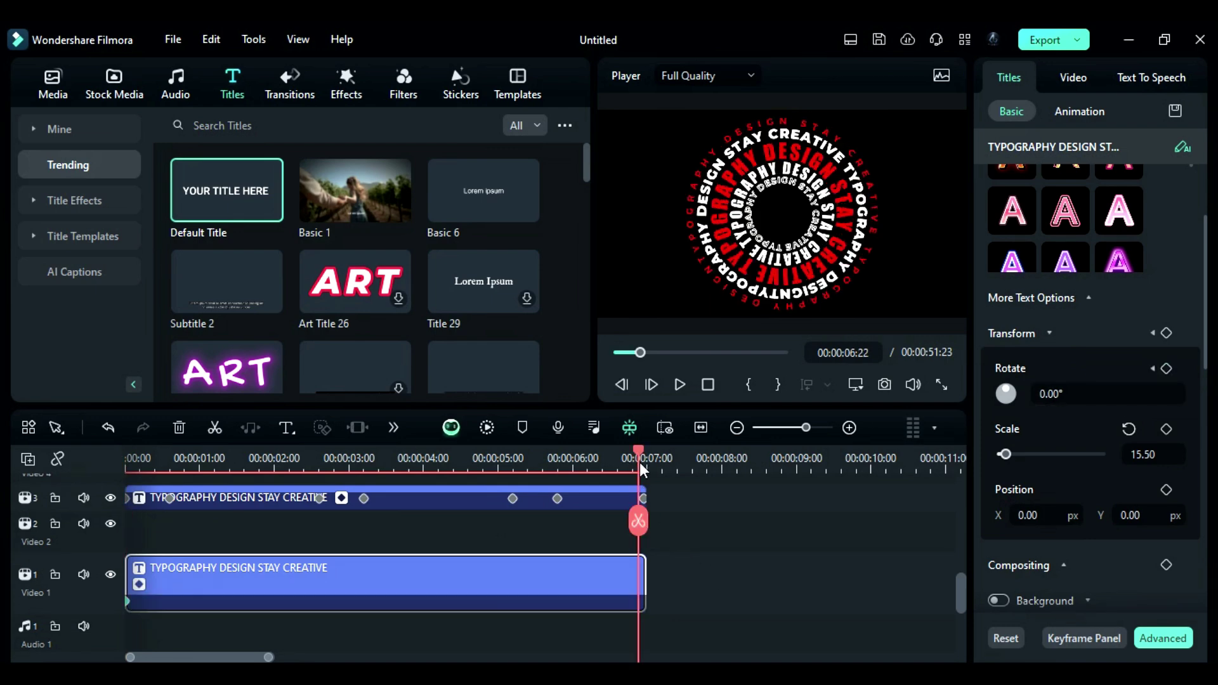
left_click_drag(1065, 398, 1072, 398)
left_click(1079, 394)
type("30")
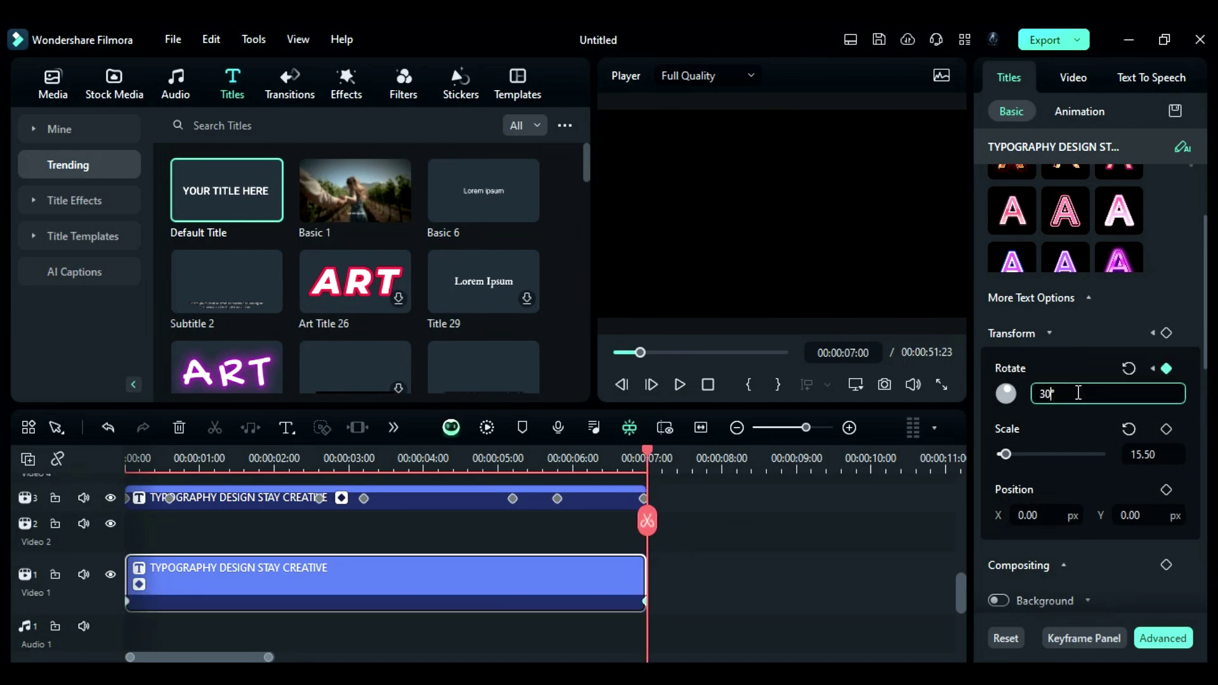
left_click_drag(152, 458, 123, 465)
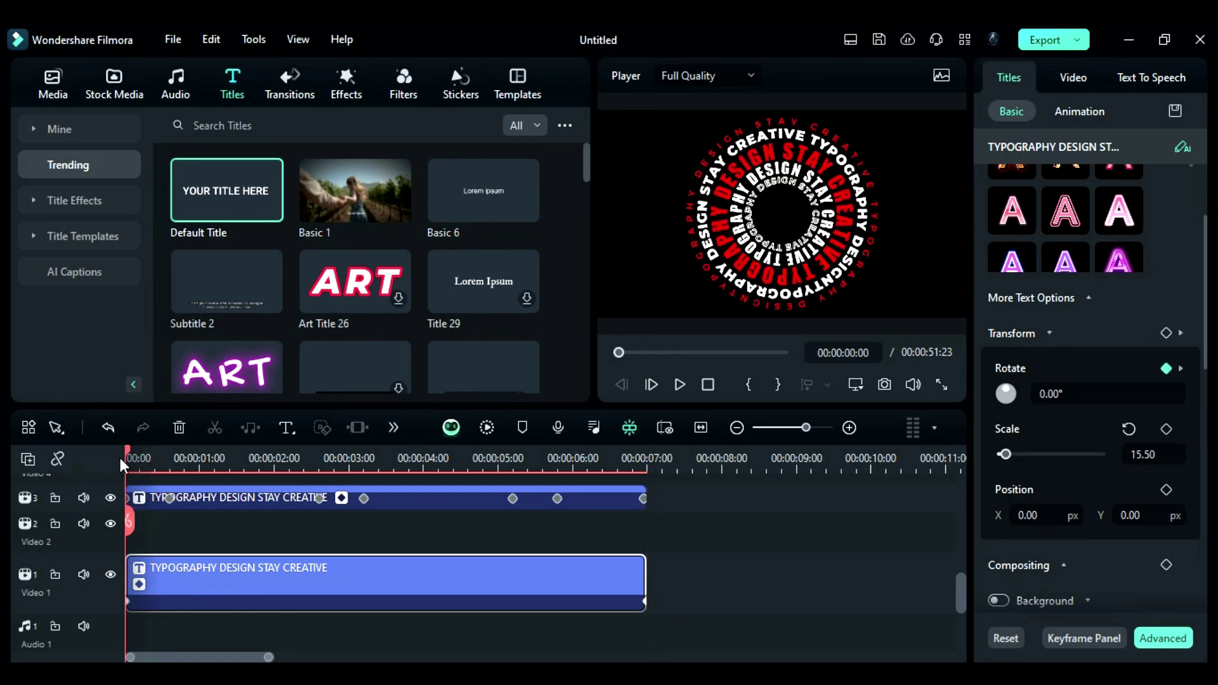
scroll(217, 549, "up", 8)
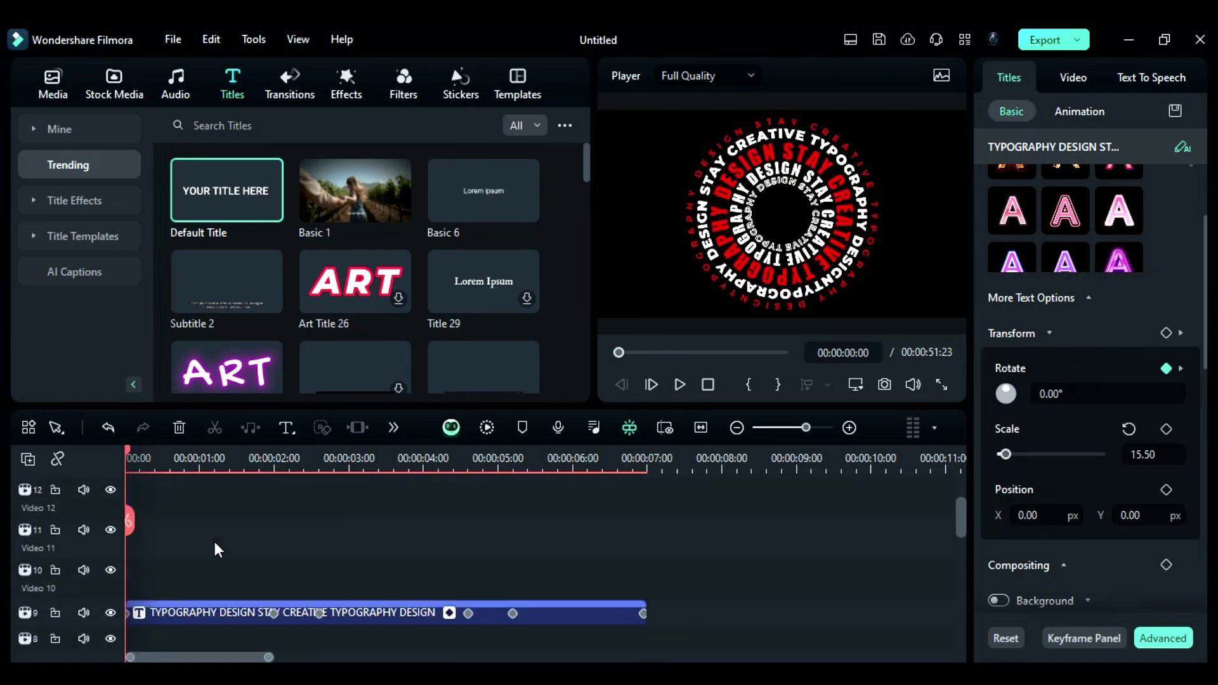
Add a Black solid color clip from the stock media on video track 10 and extend it to 00:00:07:00
left_click(115, 86)
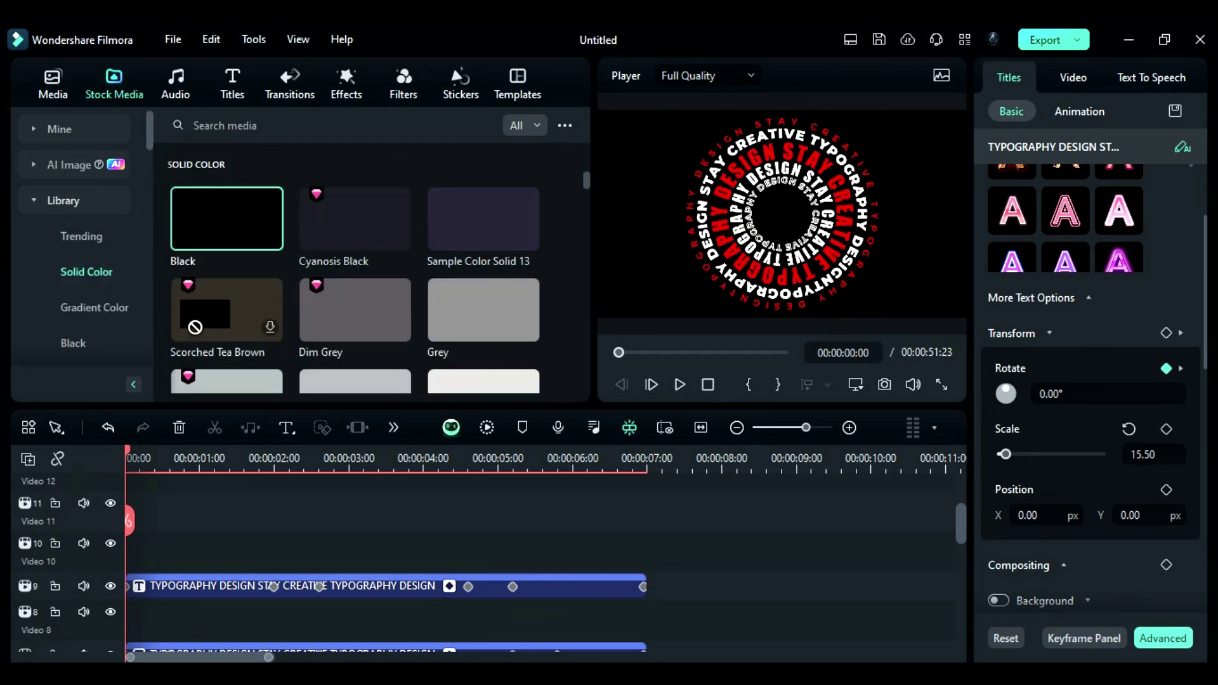
left_click_drag(195, 327, 124, 579)
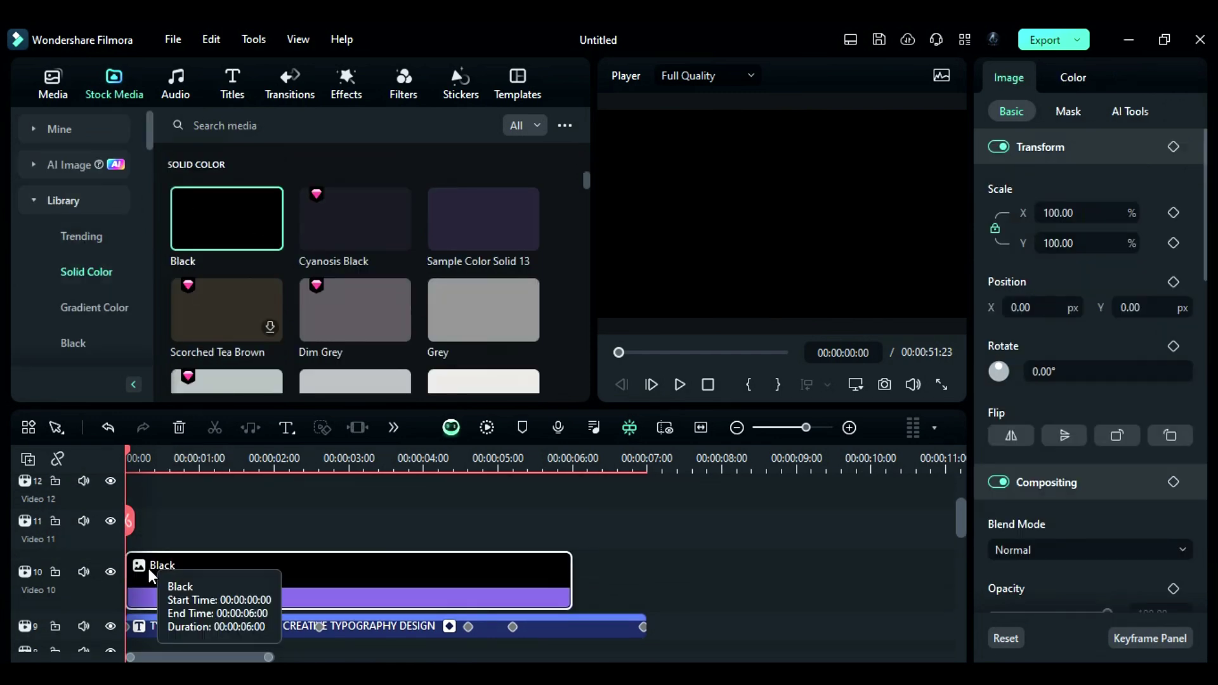
left_click_drag(578, 575, 646, 576)
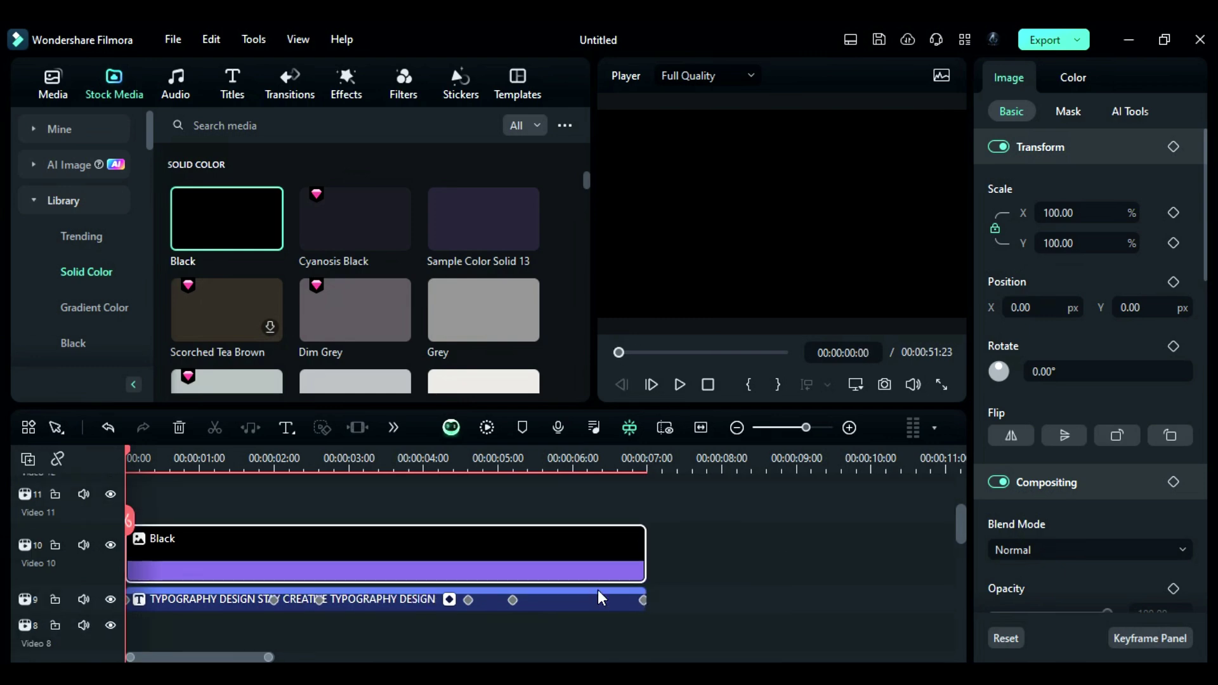
Apply a circle mask to the Black clip with a height of 50% and a scale of 65%
left_click(1071, 118)
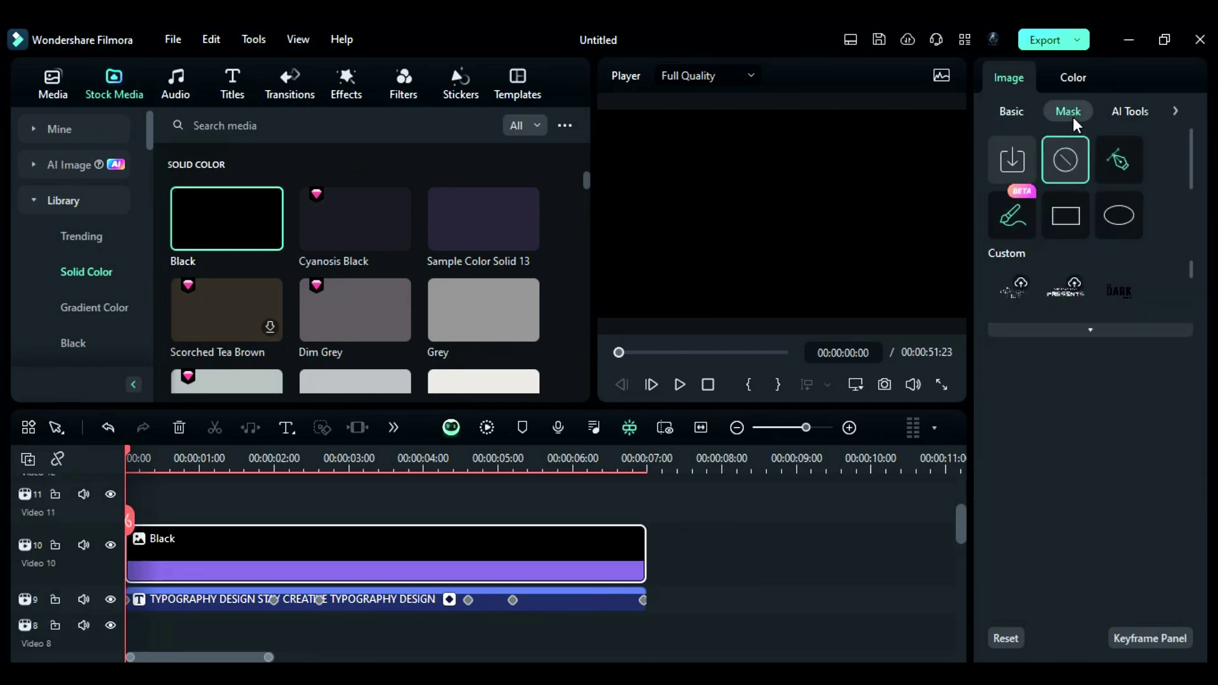
left_click(1121, 216)
scroll(1095, 468, "down", 1)
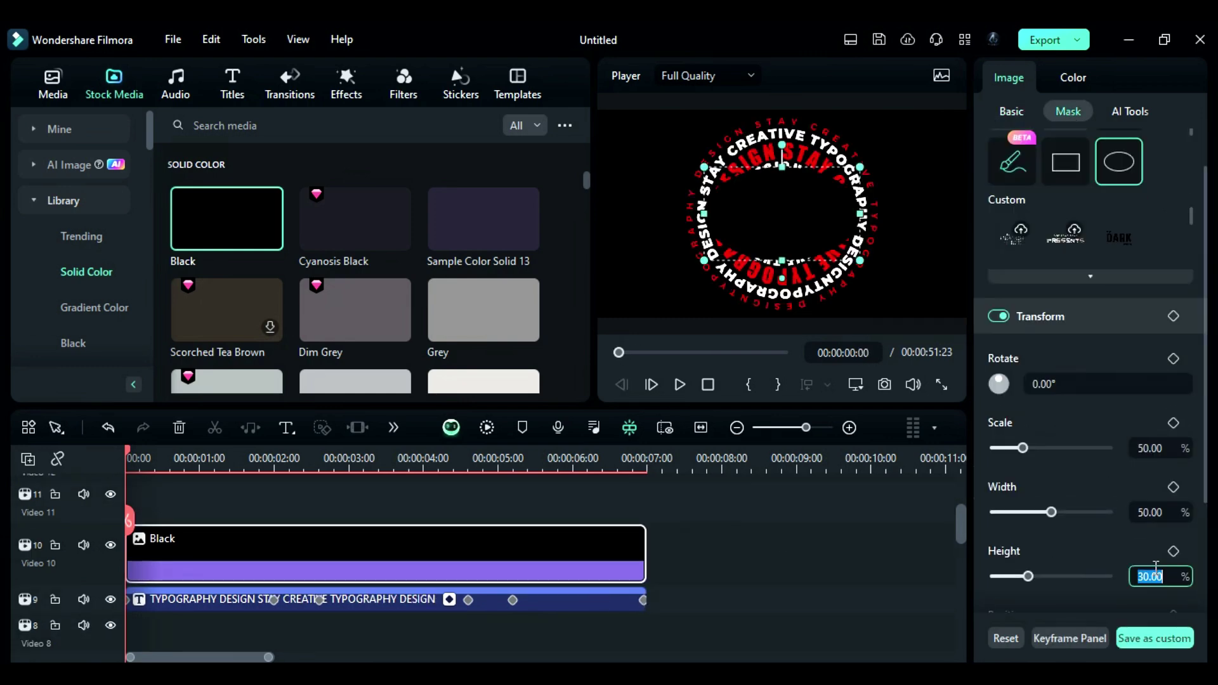
type("50")
key("Return")
left_click(1152, 448)
type("65")
key("Return")
scroll(1150, 477, "down", 3)
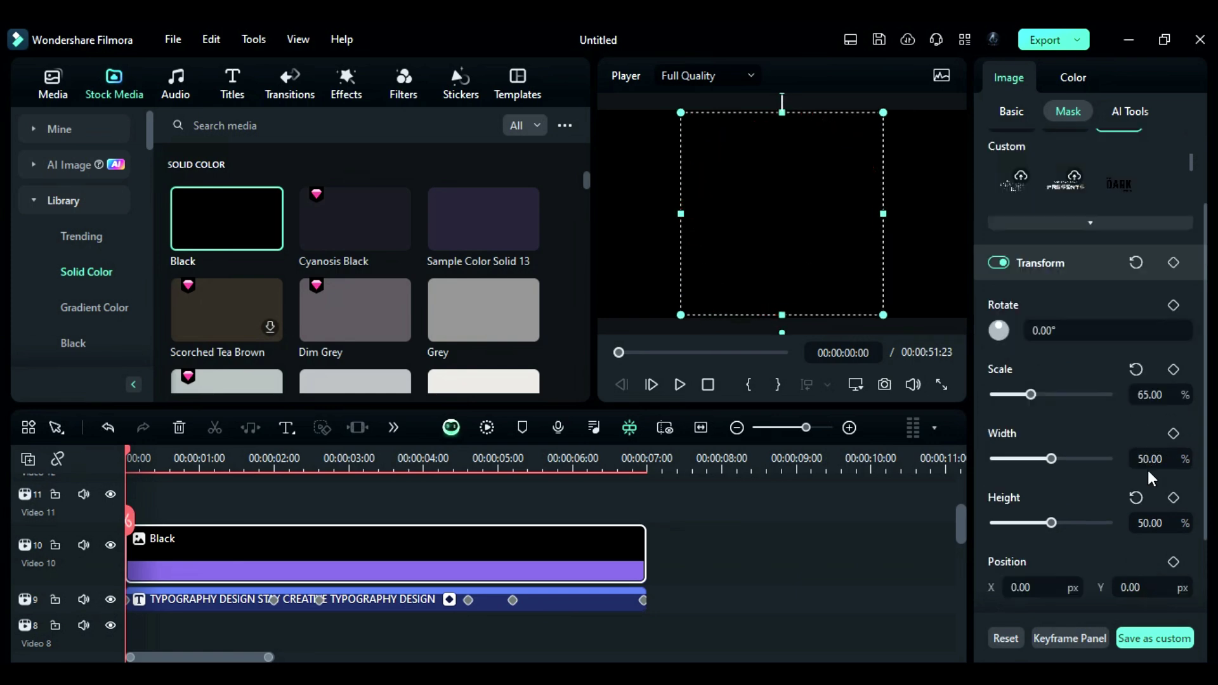
Invert the circle mask, set its blur strength to 10% and reduce its scale to 61%
left_click(1184, 590)
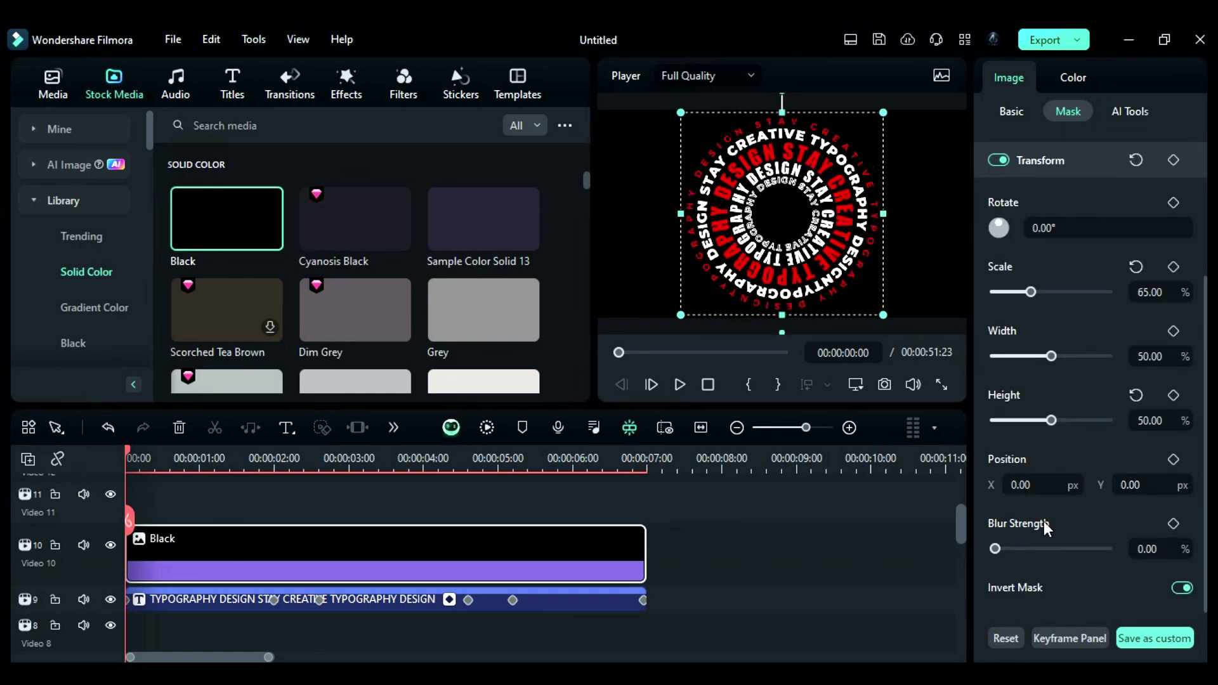
mouse_move(995, 549)
left_mouse_down()
mouse_move(1037, 552)
mouse_move(1013, 565)
left_mouse_up()
left_click_drag(1149, 292, 1150, 292)
Duplicate the masked Black clip onto video track 8 and reduce the copy's mask scale to 53%
scroll(527, 525, "down", 1)
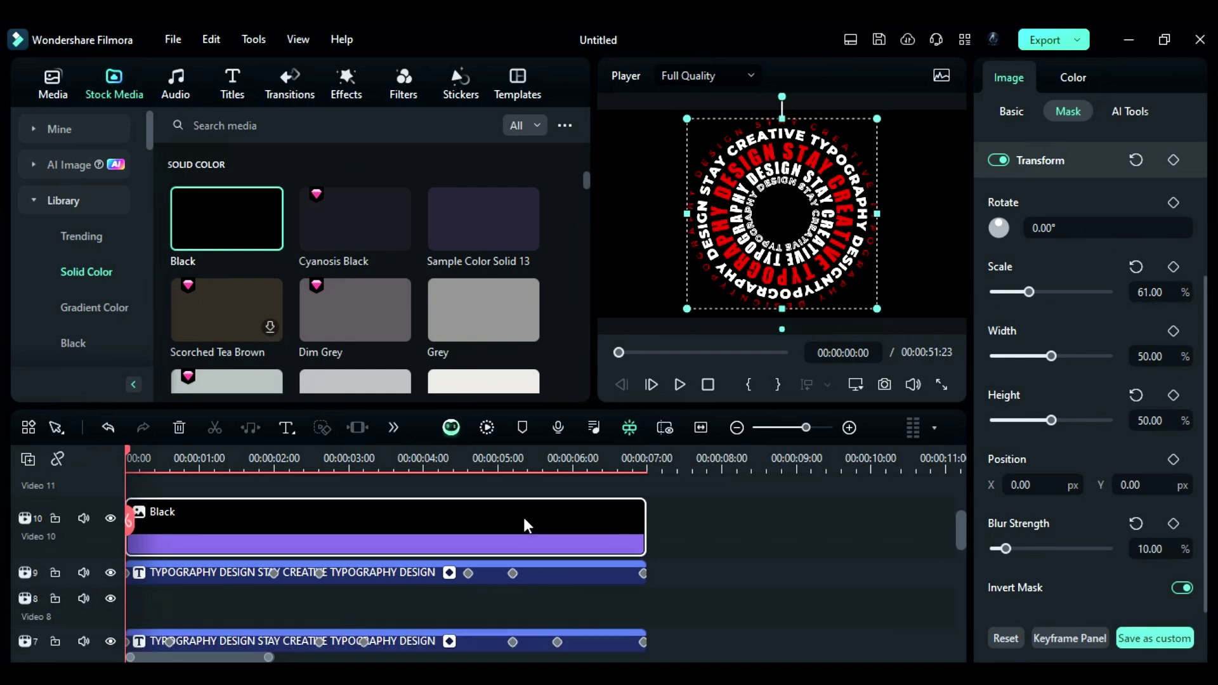
scroll(524, 518, "down", 1)
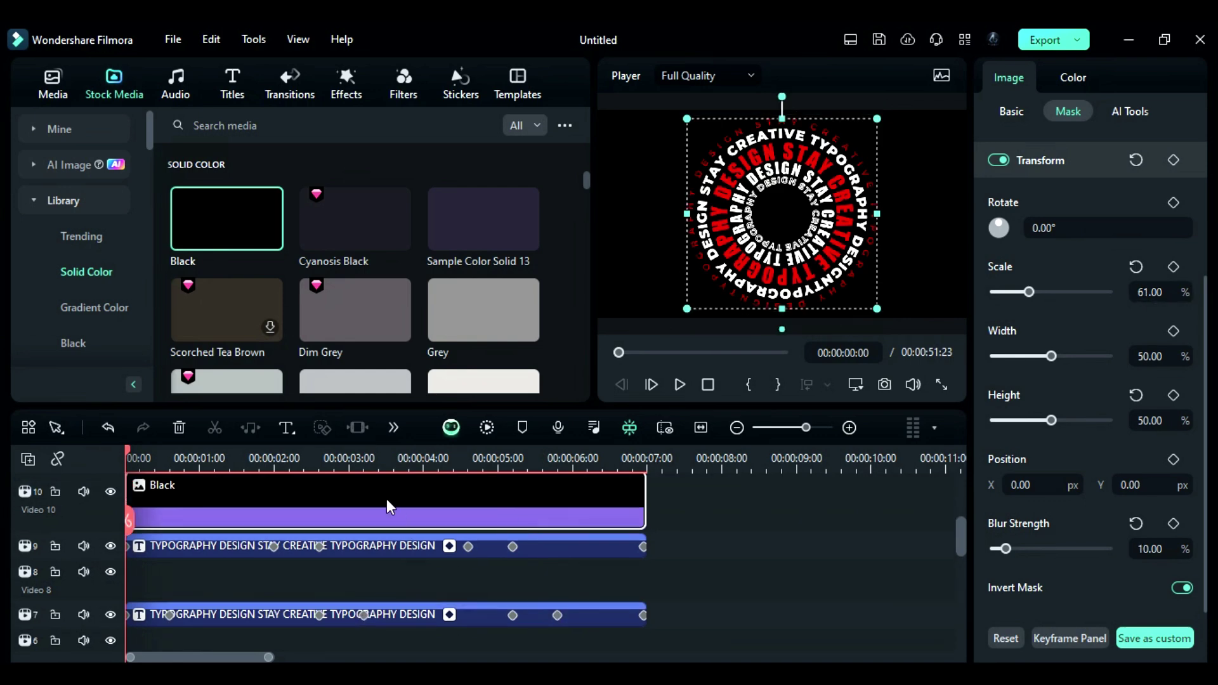
left_click_drag(387, 501, 375, 589)
left_click(357, 470)
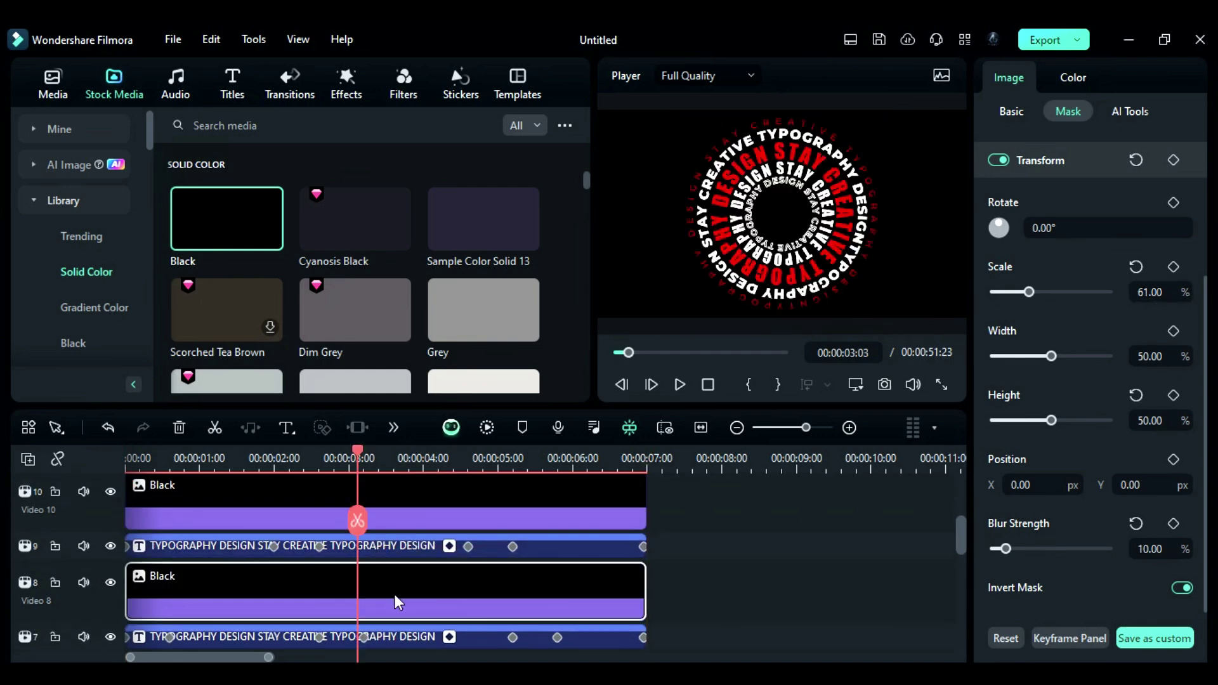
left_click_drag(1158, 294, 1153, 294)
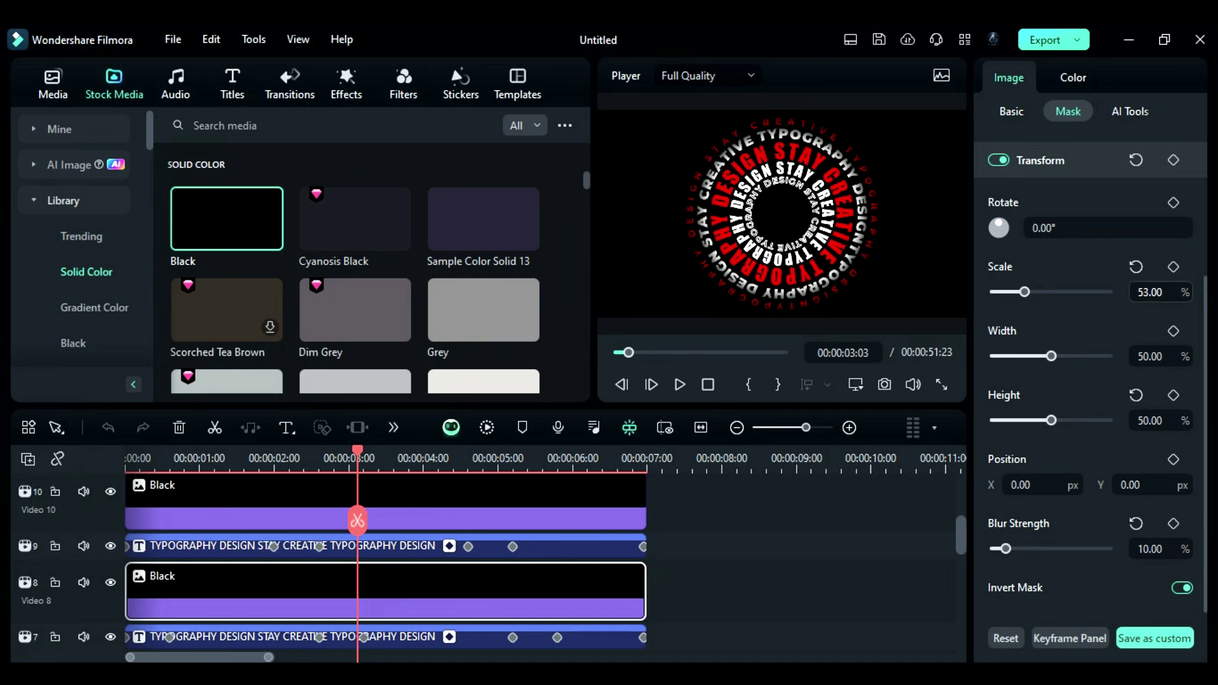
Duplicate the masked Black clip onto video track 6 and reduce the copy's mask scale to 43%
scroll(539, 561, "down", 3)
left_click_drag(493, 518, 483, 592)
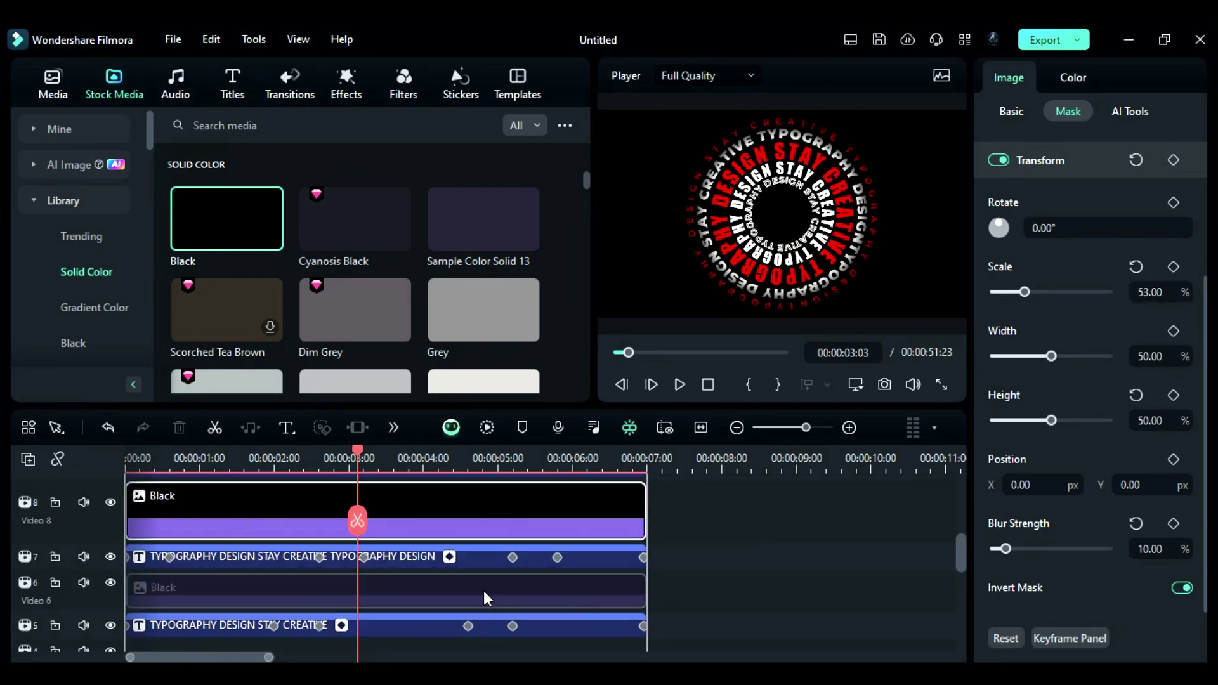
left_click(377, 463)
left_click_drag(1152, 292, 1146, 292)
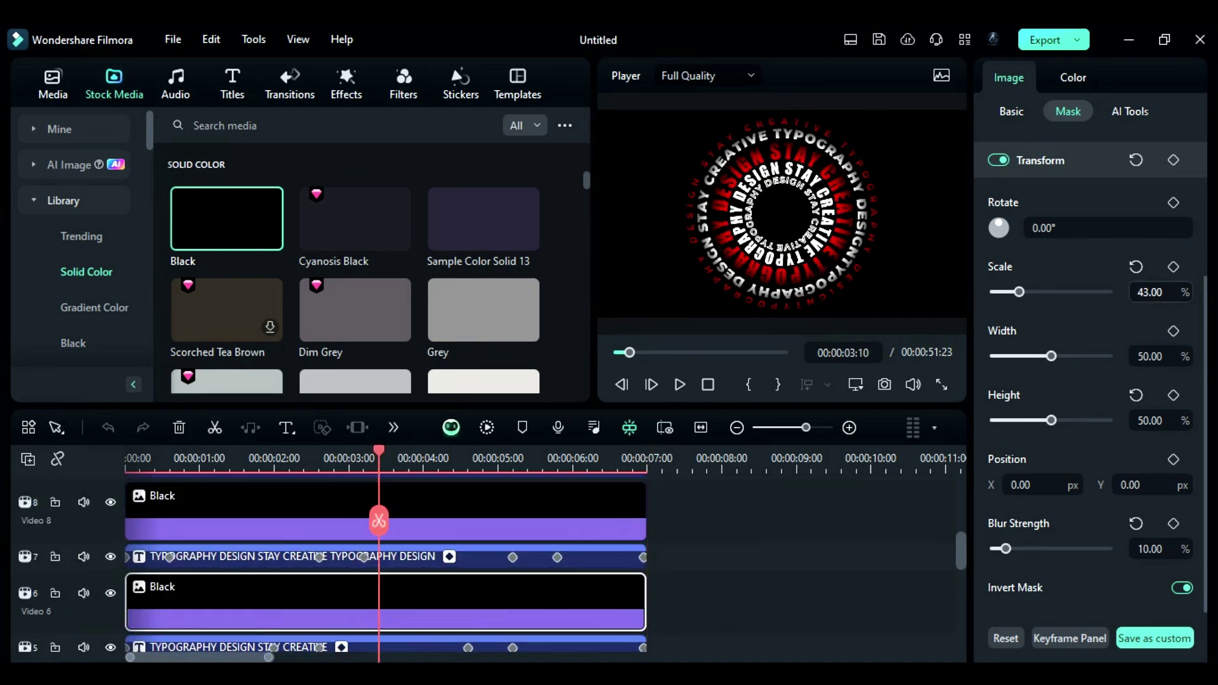
Duplicate the masked Black clip onto video track 4 and reduce the copy's mask scale to about 30%
scroll(470, 574, "down", 1)
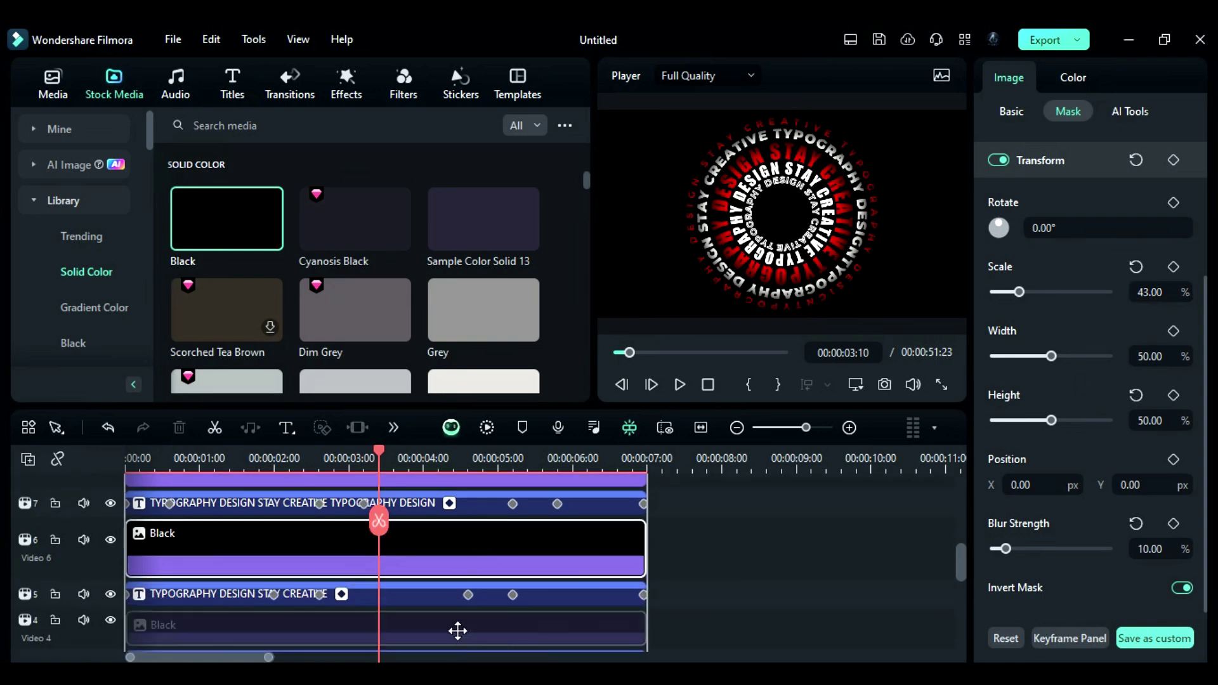
left_click(419, 625)
left_click_drag(1150, 293, 1141, 292)
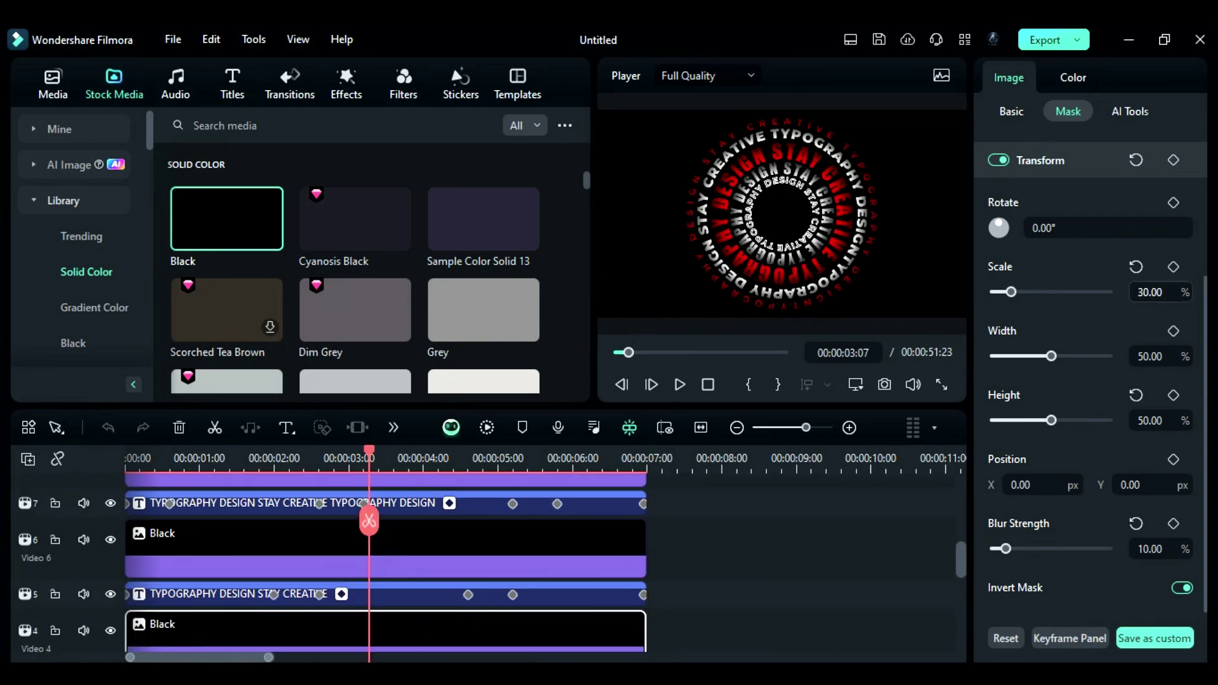
Duplicate the masked Black clip onto video track 2 and shrink the copy's mask scale to fit the innermost ring
scroll(422, 569, "down", 1)
left_click_drag(422, 537, 421, 620)
left_click(369, 459)
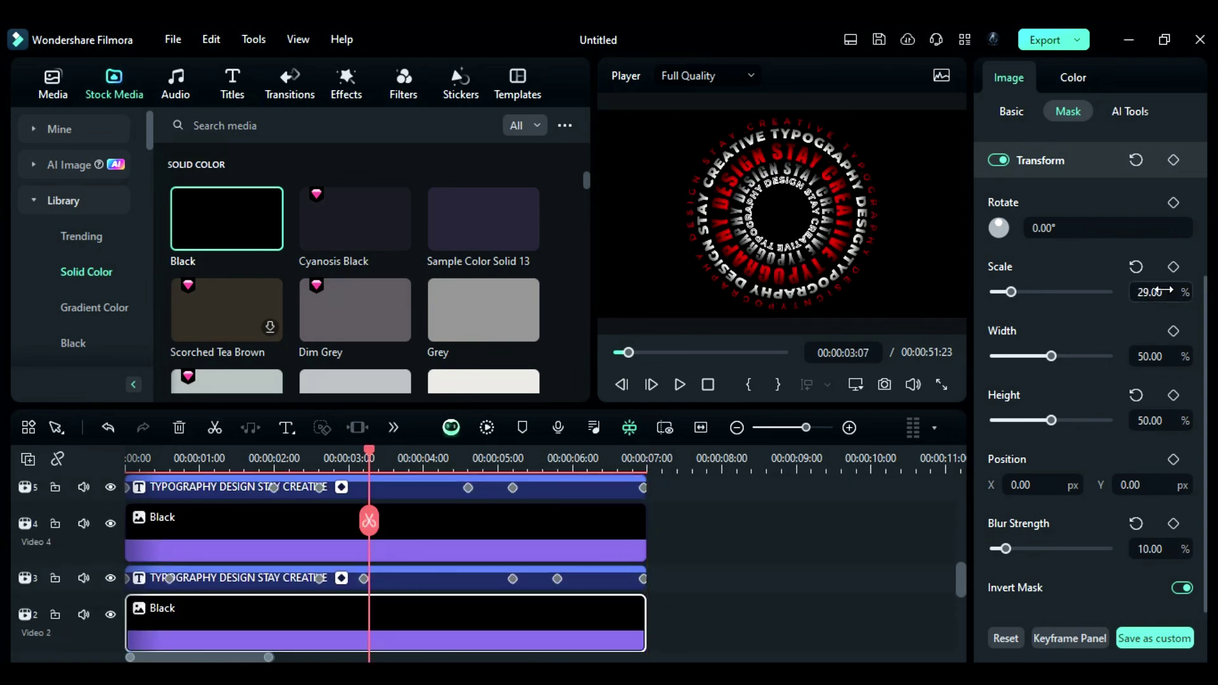
left_click_drag(1154, 292, 1148, 292)
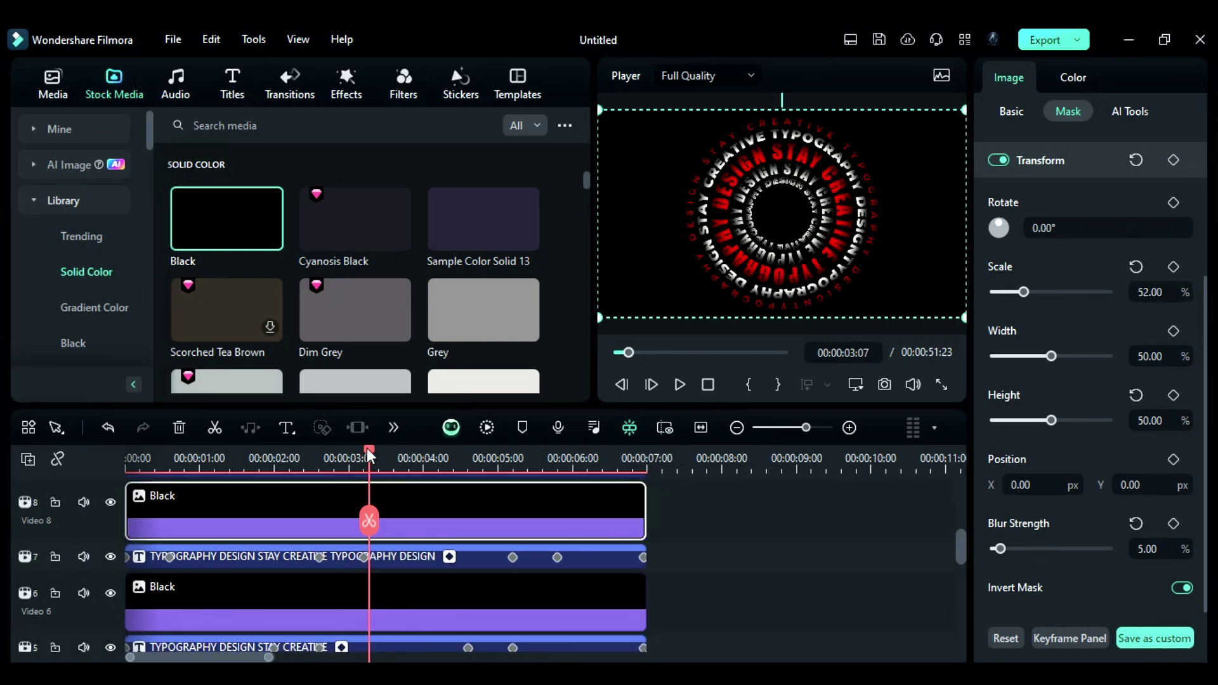
Play the animation from the start to check the blurred ring edges, and stop shortly after six seconds
left_click_drag(368, 449, 63, 411)
key("space")
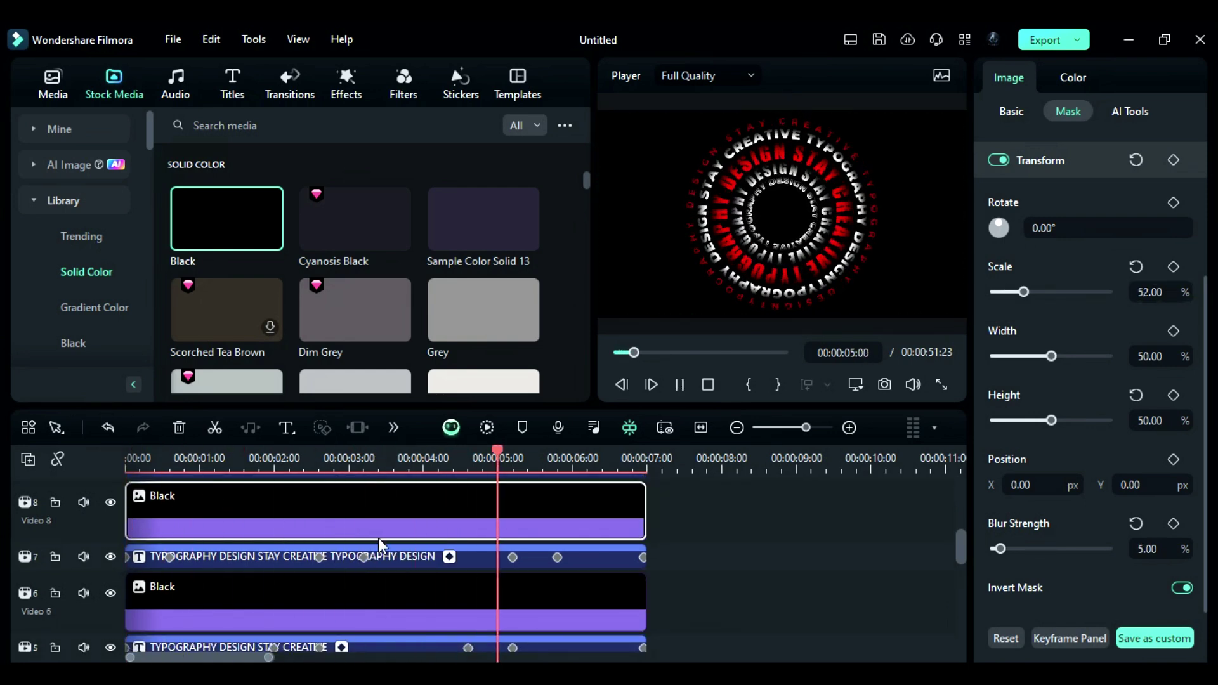
key("space")
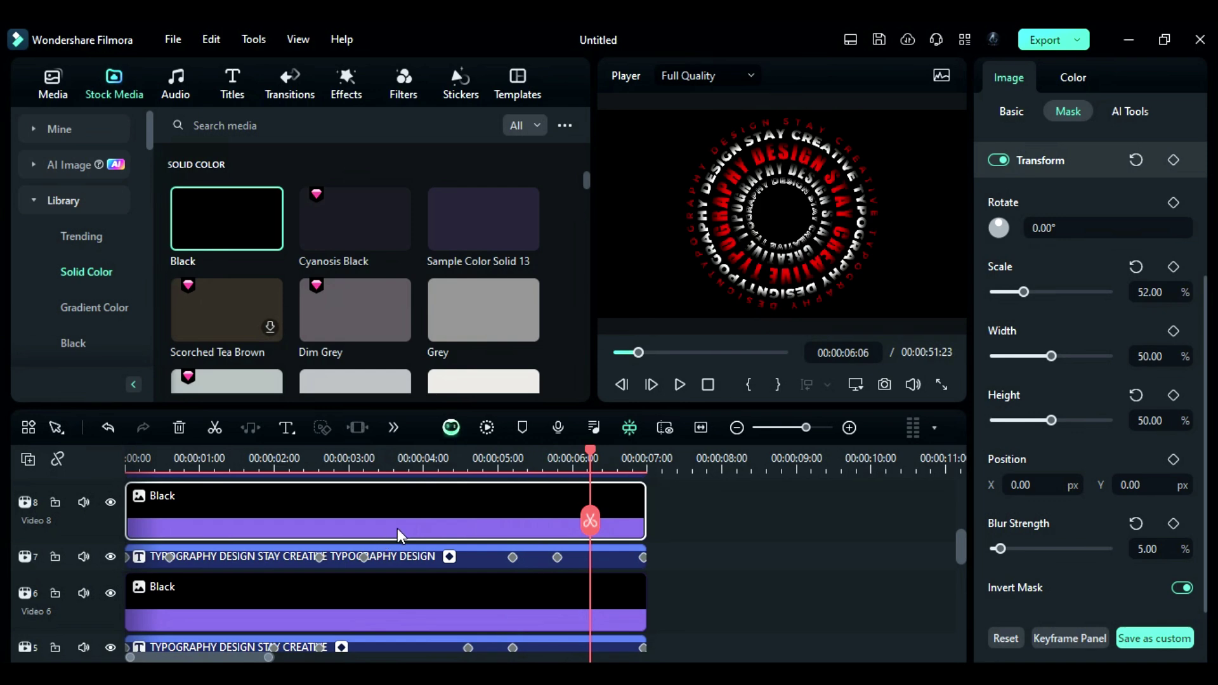
Add the cinematic Border Desert filter on video track 11 over the whole animation with an opacity of 52%
mouse_move(405, 287)
left_click(403, 102)
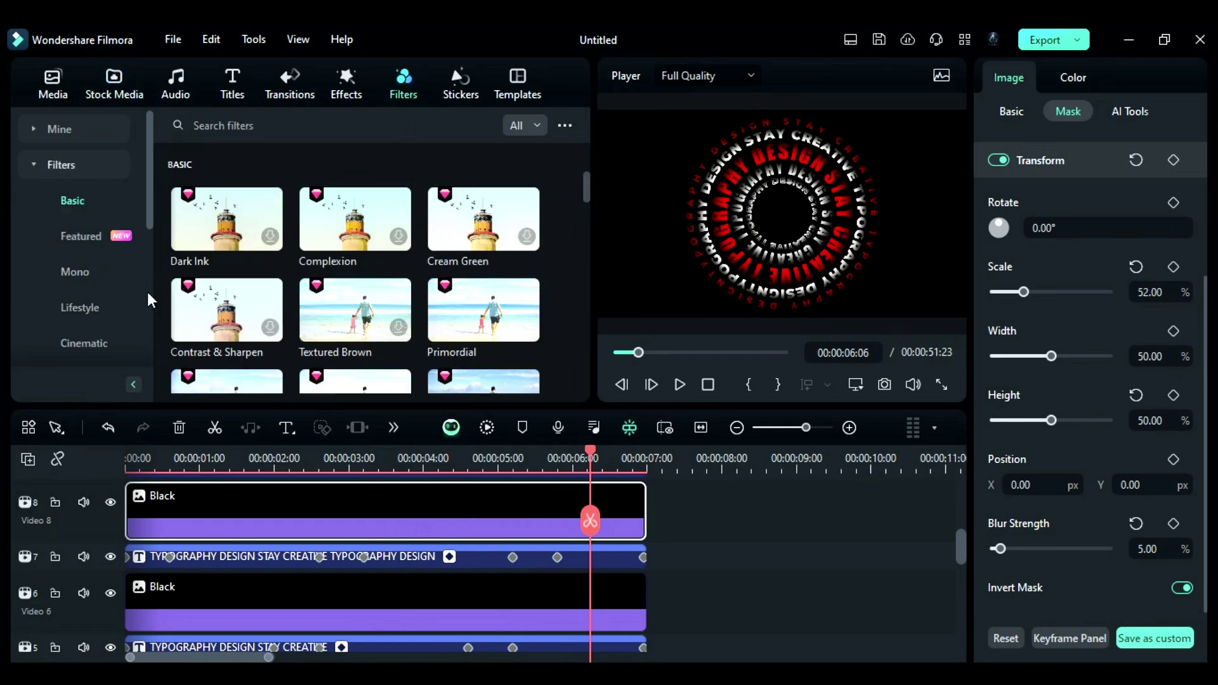
left_click(109, 336)
scroll(544, 280, "down", 5)
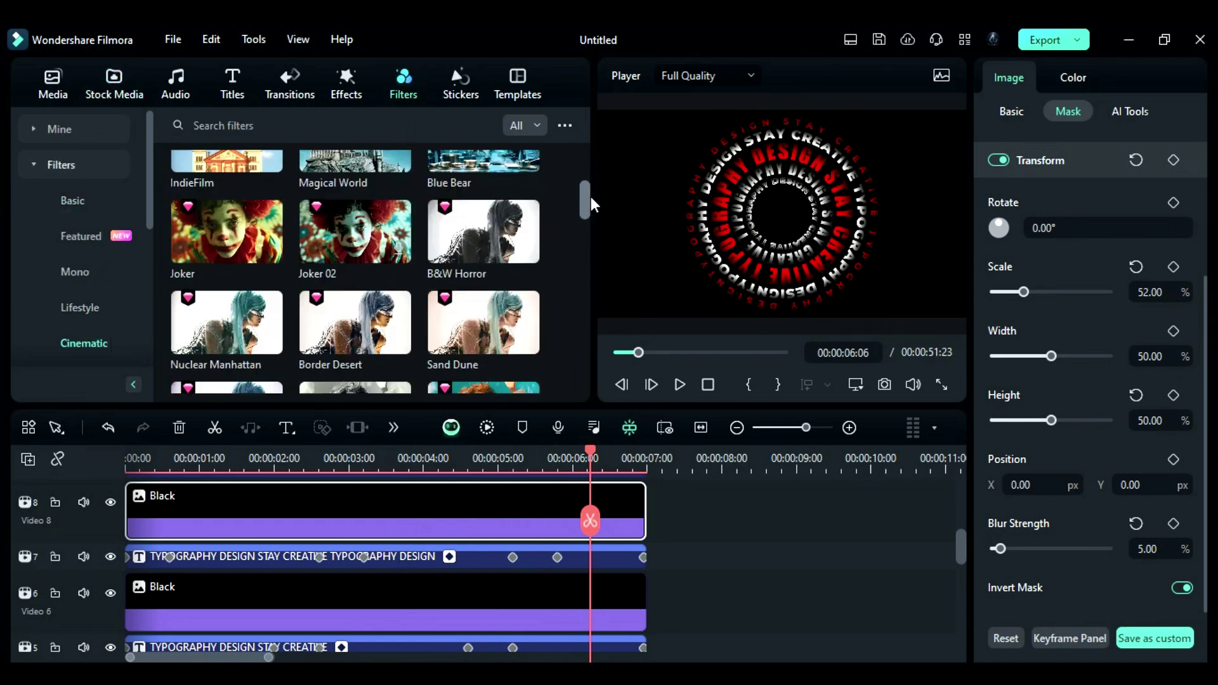
left_click_drag(398, 317, 158, 552)
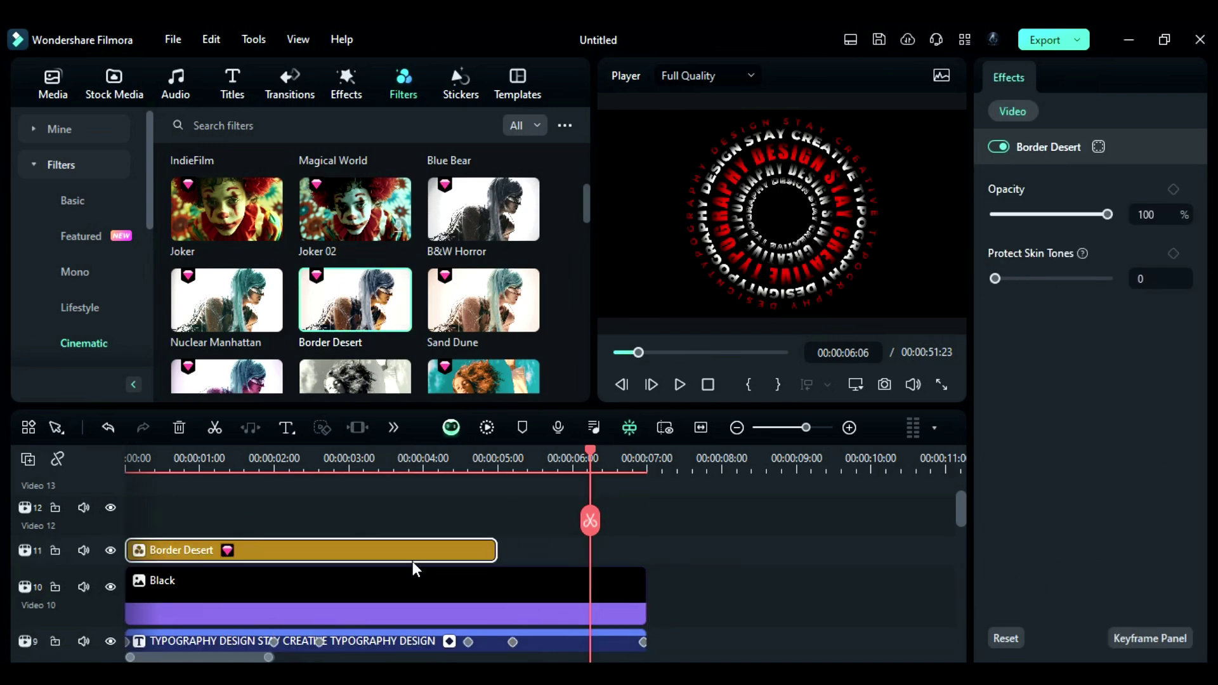
left_click_drag(492, 548, 643, 550)
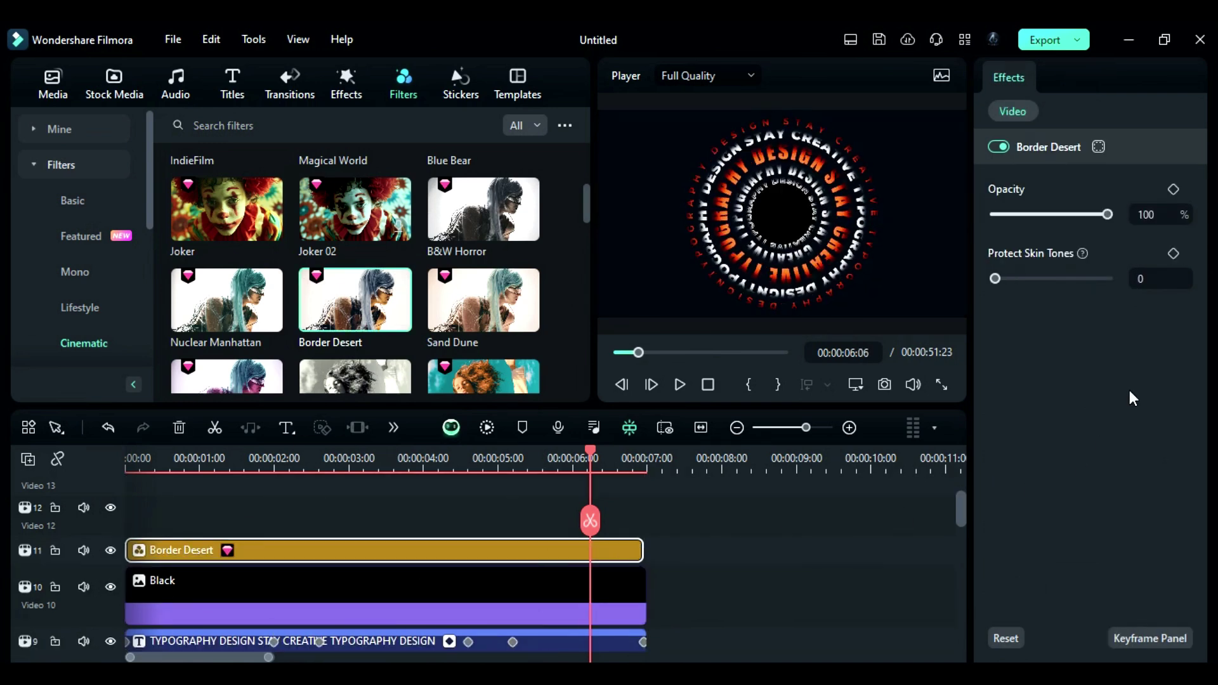
key("Return")
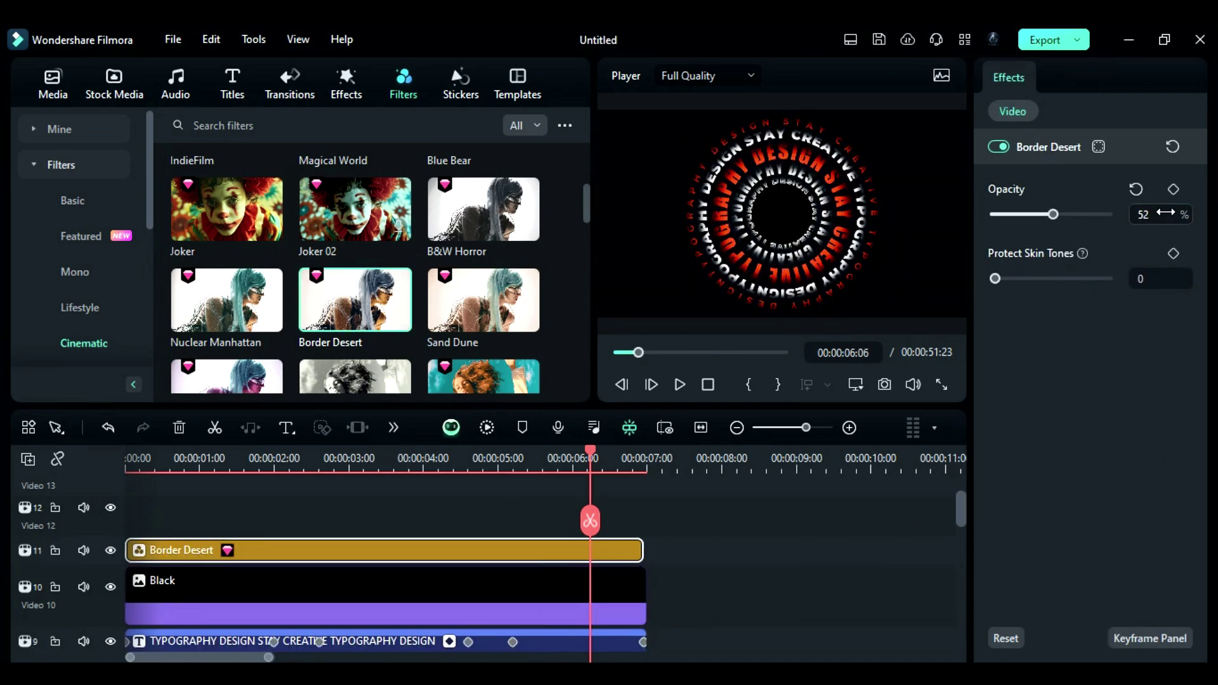
Add the cinematic Blue Bear filter on video track 12 and extend it over the whole animation
scroll(576, 324, "up", 5)
scroll(577, 319, "down", 3)
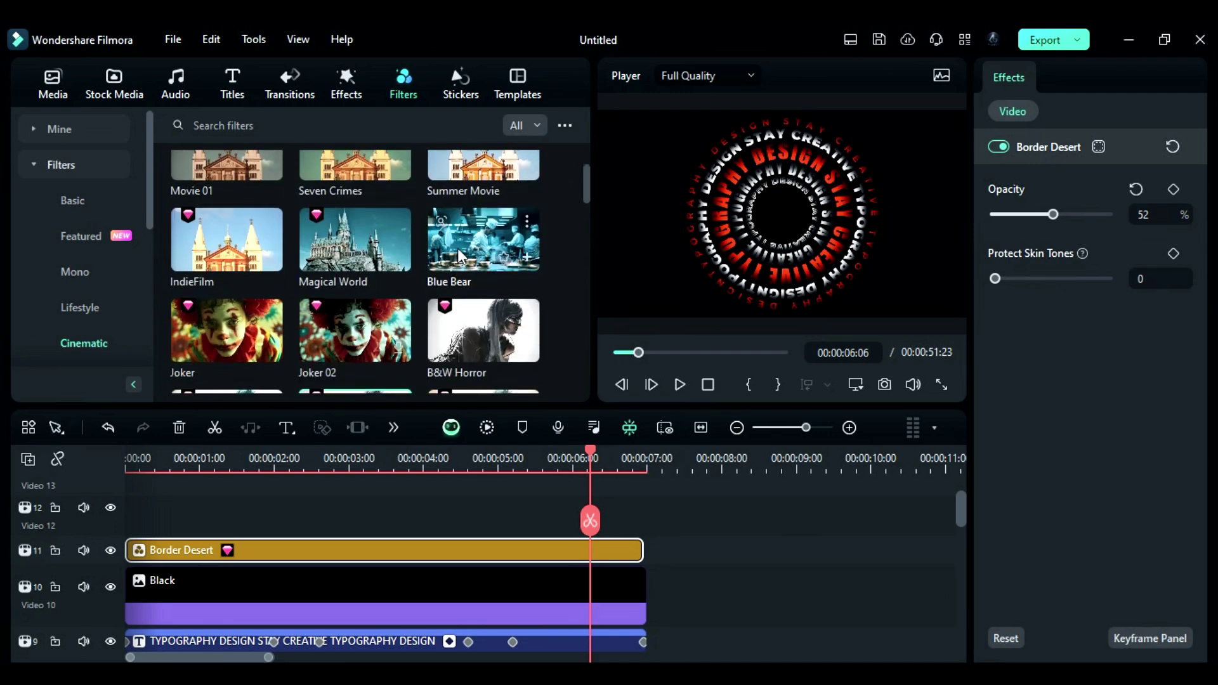
left_click_drag(489, 260, 135, 535)
left_click_drag(498, 528, 646, 529)
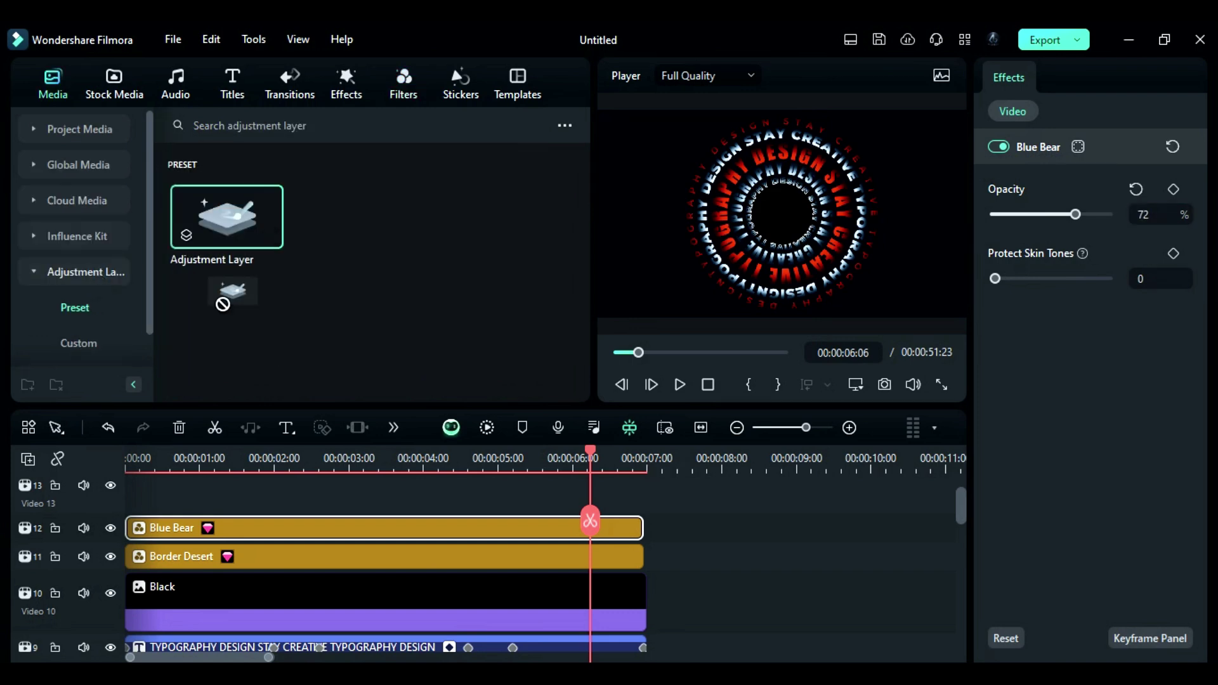
Add an adjustment layer on video track 13 spanning the whole animation and set its color temperature to -19
left_click_drag(227, 216, 158, 498)
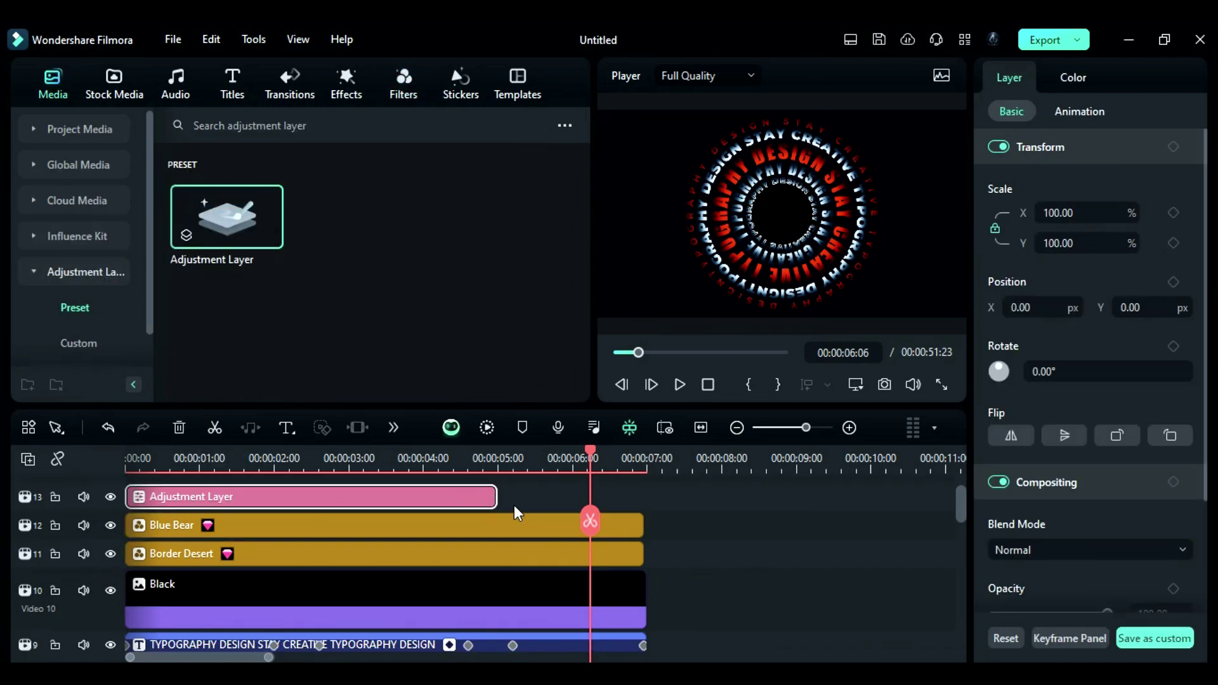
left_click_drag(498, 498, 643, 503)
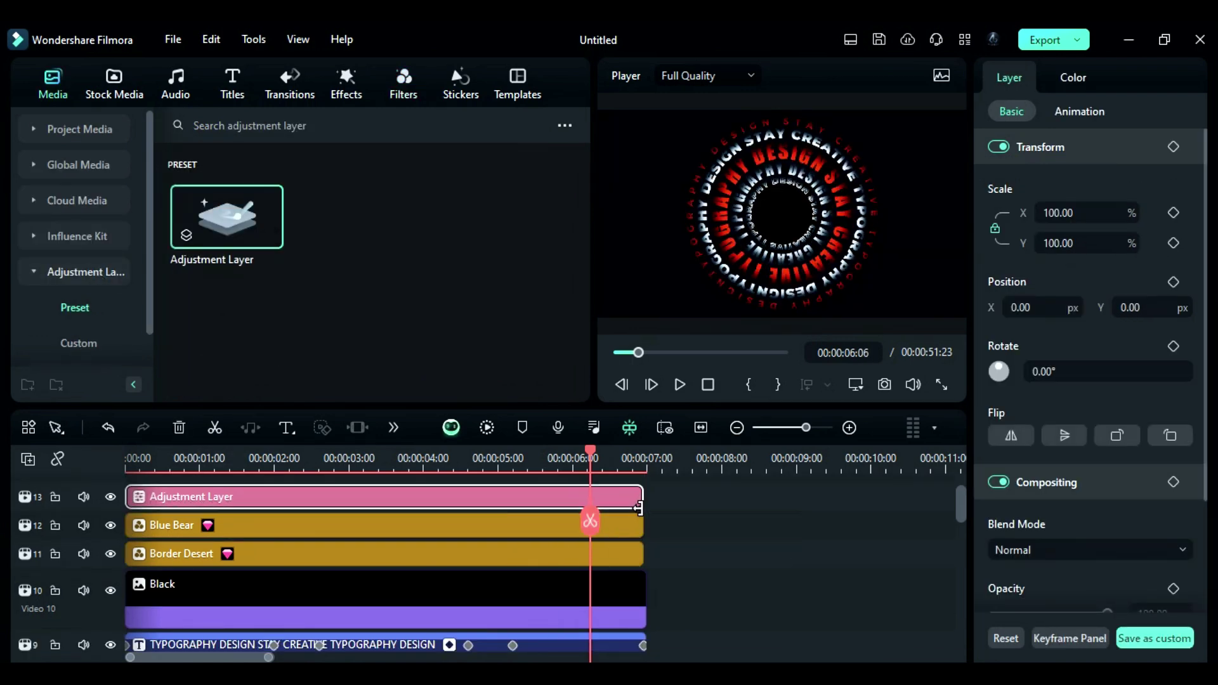
left_click(1082, 77)
scroll(1066, 254, "down", 3)
left_click_drag(1051, 339, 1041, 352)
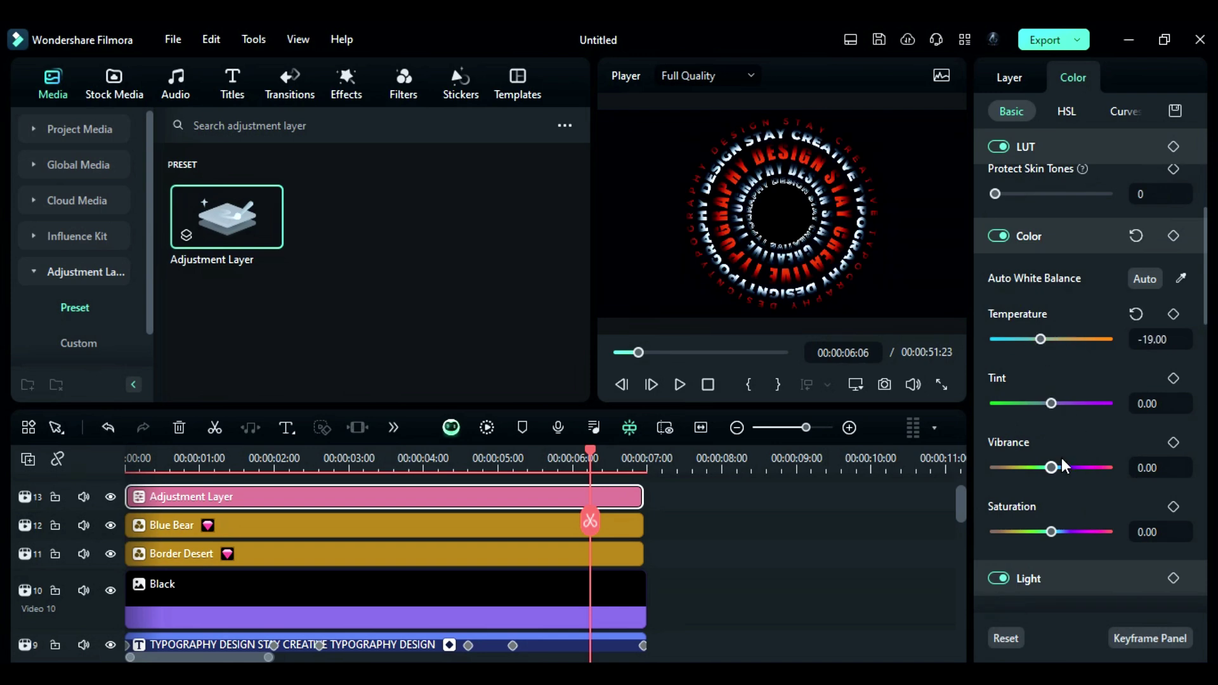
Set the adjustment layer's vibrance to 17, saturation to 25, exposure to 11, brightness to -5, contrast to 25 and white to 16
scroll(1066, 536, "down", 3)
left_click_drag(1051, 431, 1056, 431)
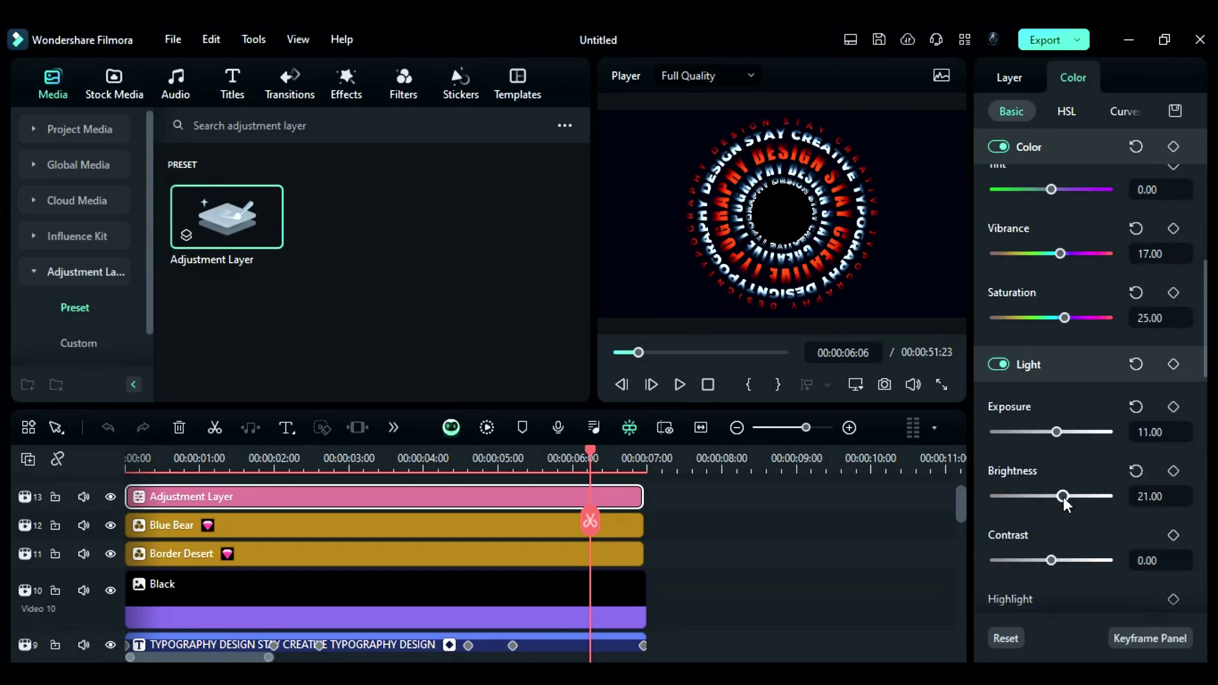
left_click_drag(1052, 498, 1060, 539)
scroll(1049, 496, "down", 1)
scroll(1065, 505, "down", 2)
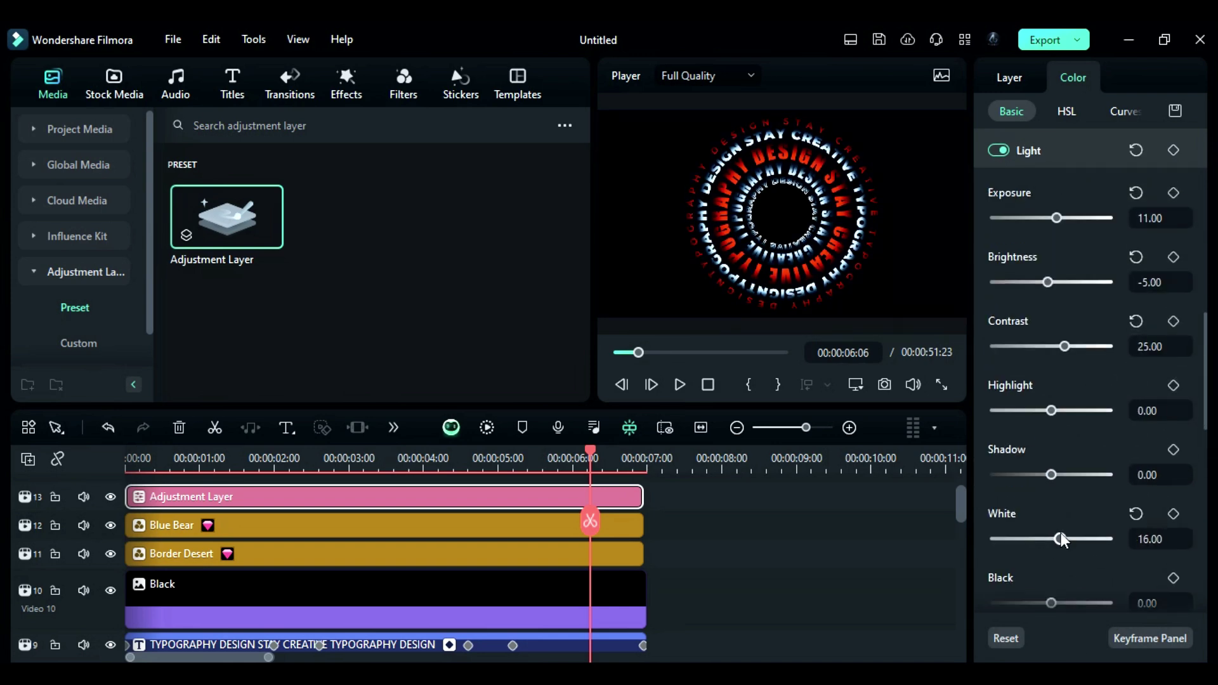
Render the timeline preview and play the finished animation
left_click(492, 421)
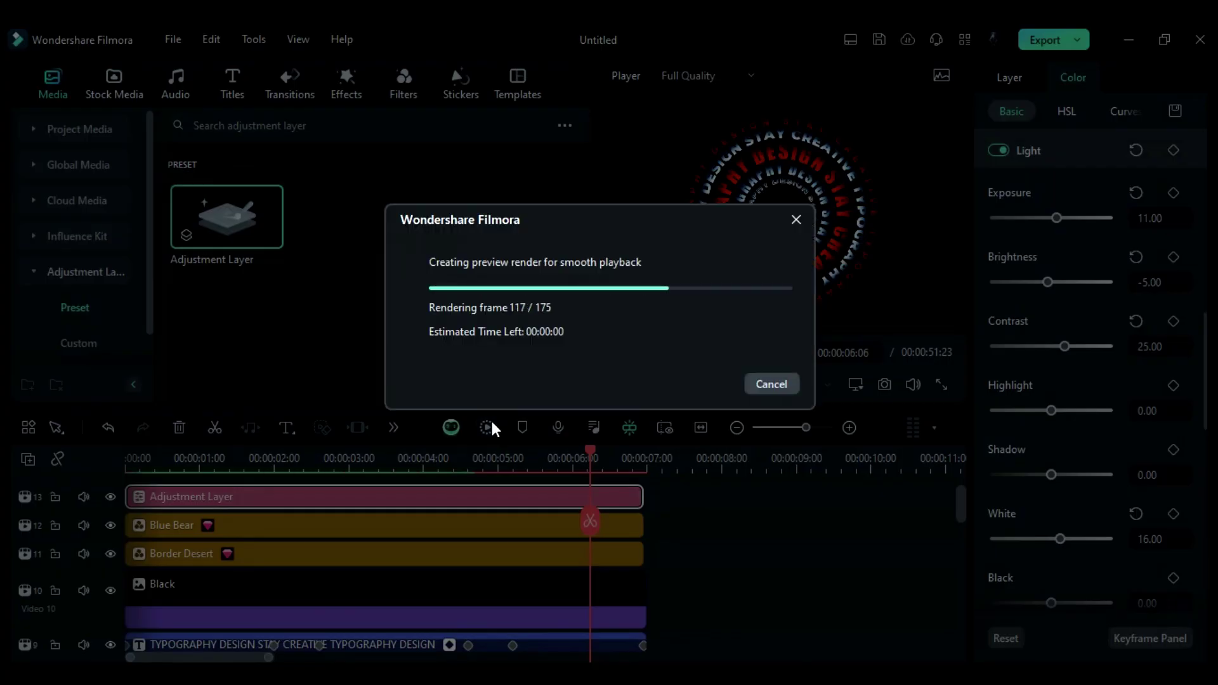
left_click(680, 385)
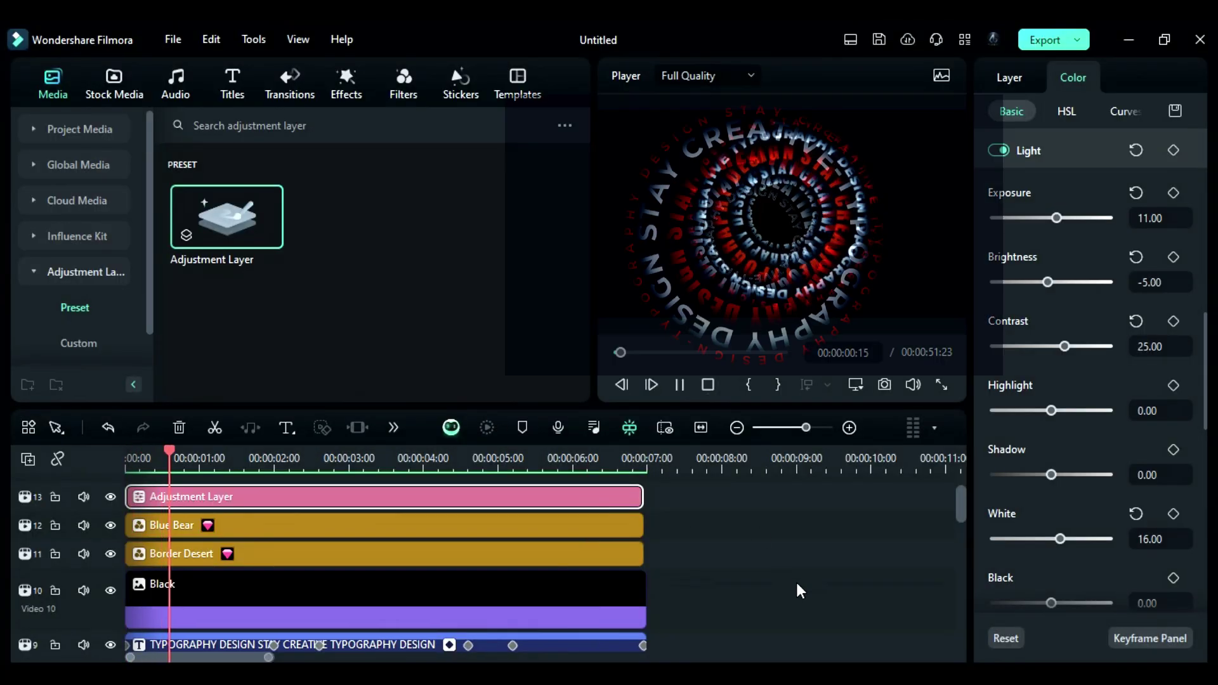